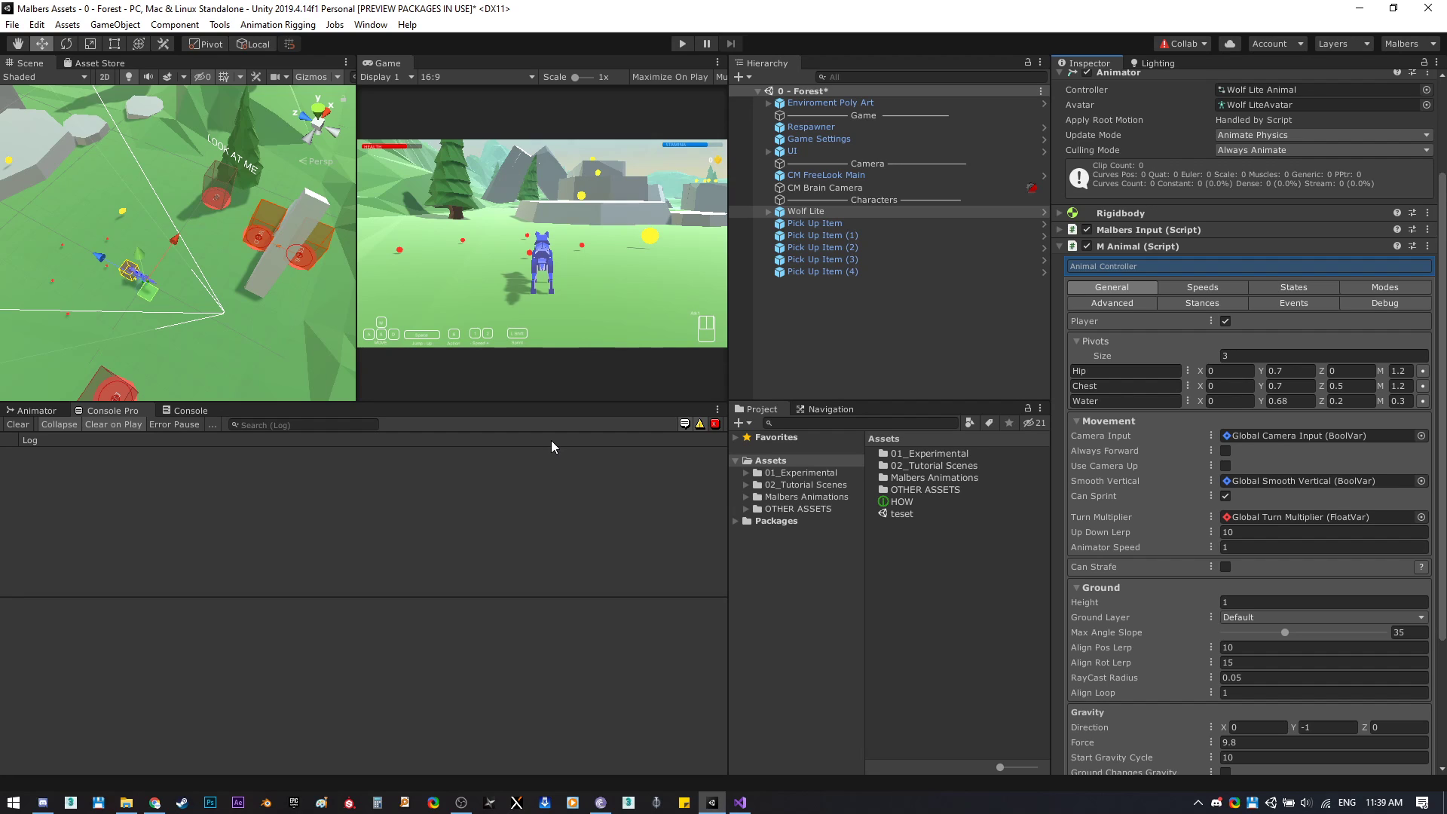
# Add a Transform Hook to CM Brain Camera with its Hook set to the Camera Main variable.
pyautogui.click(851, 189)
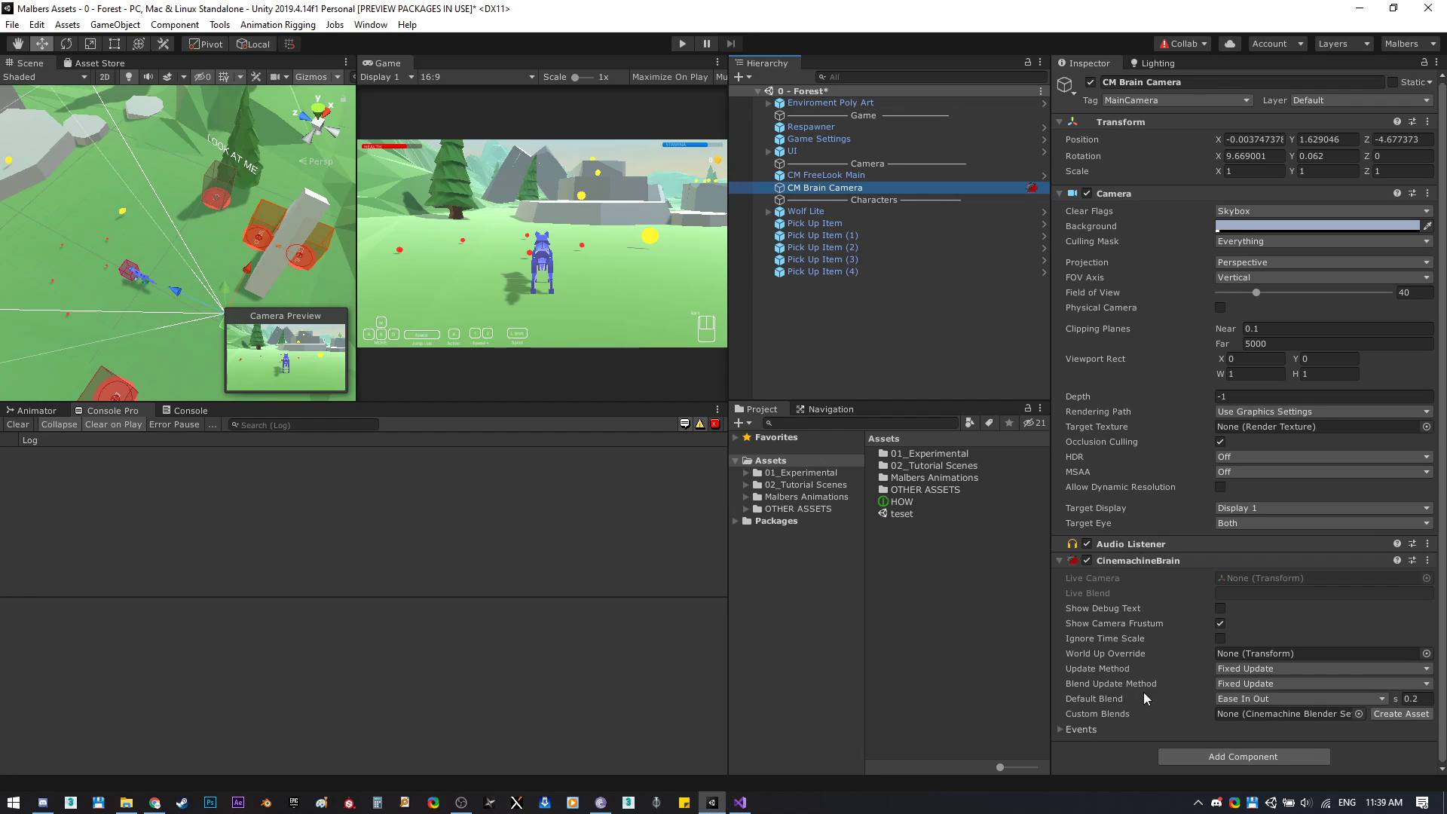
pyautogui.click(1187, 760)
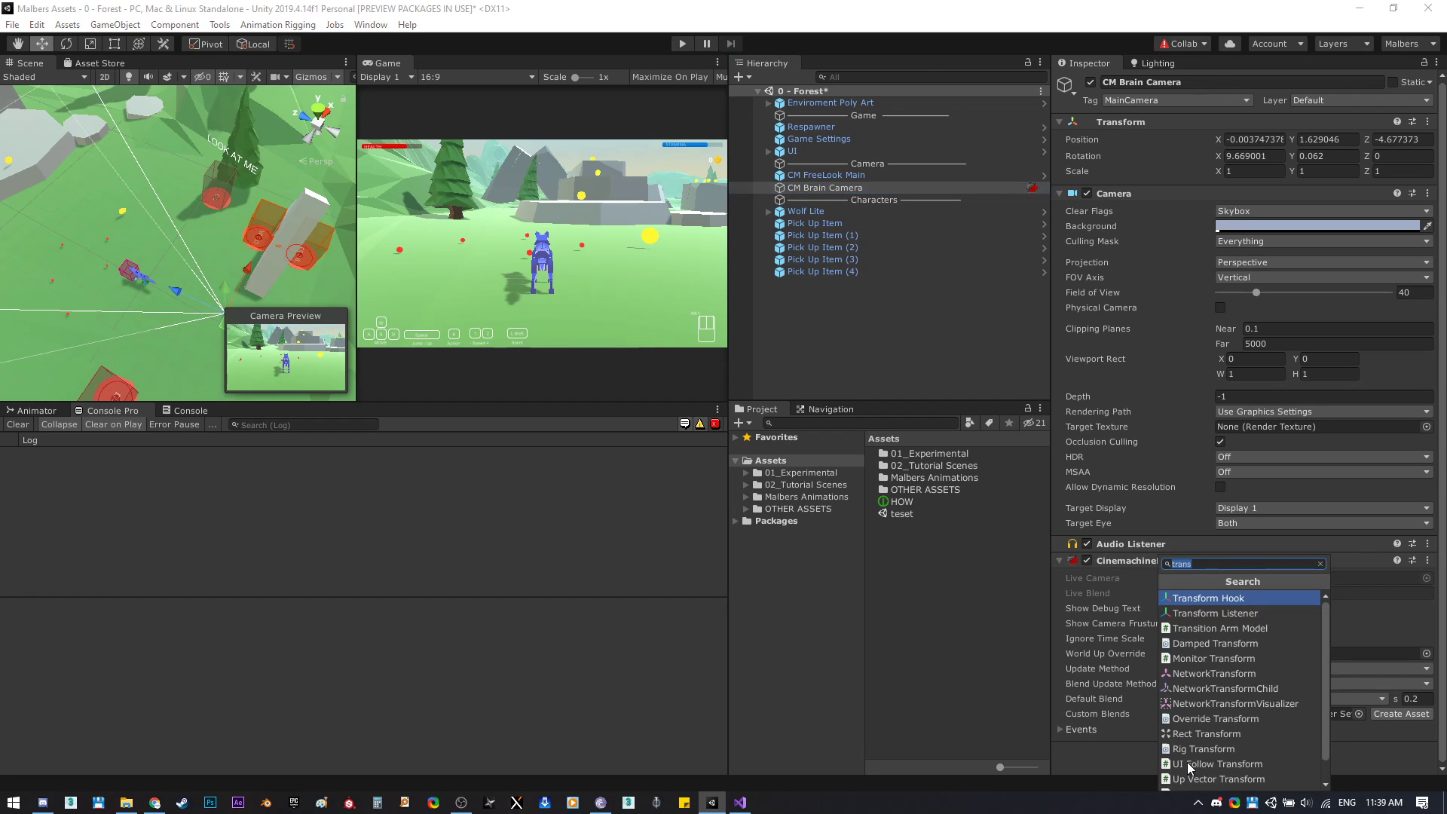
pyautogui.click(1206, 597)
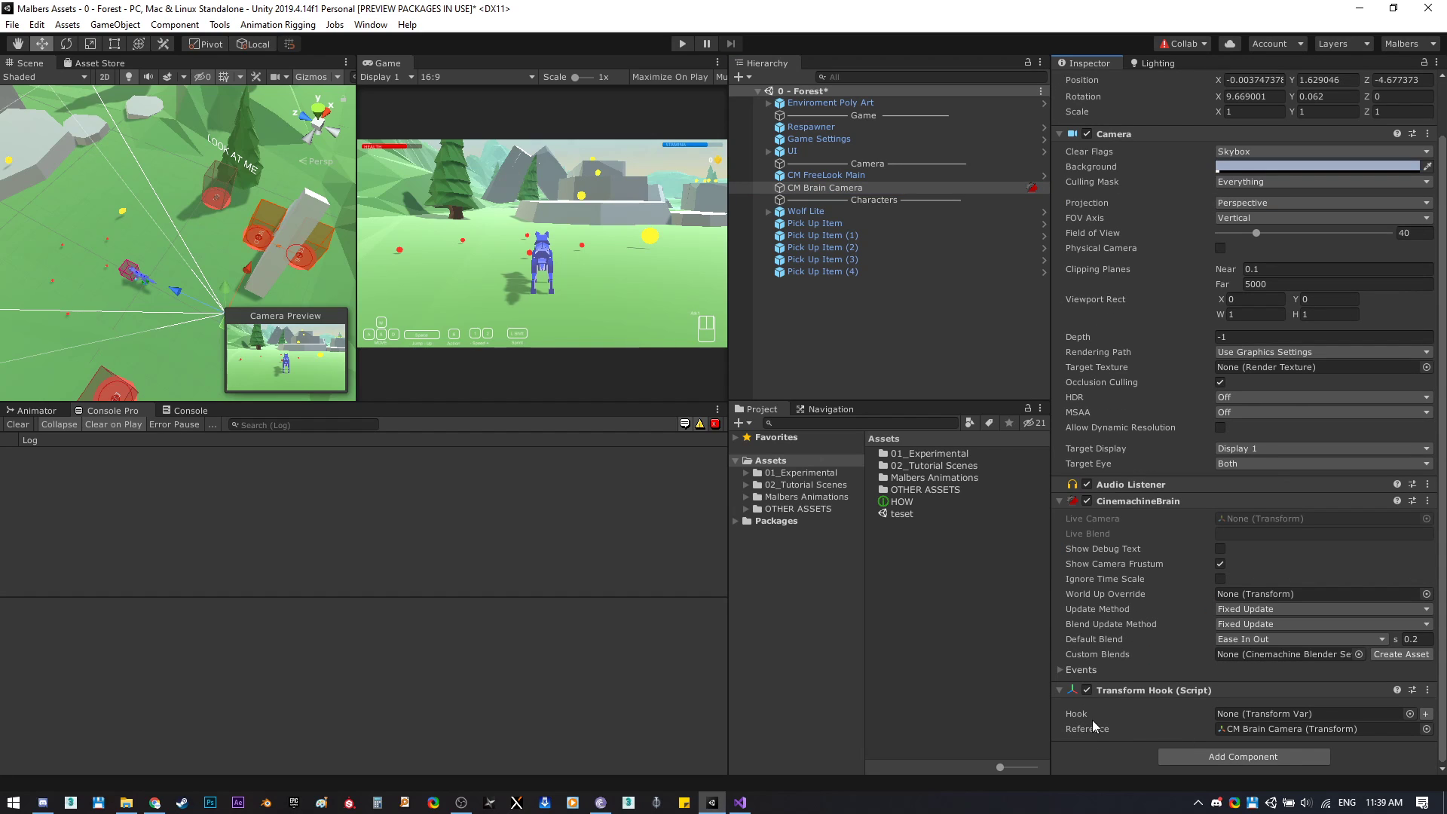
pyautogui.click(1255, 730)
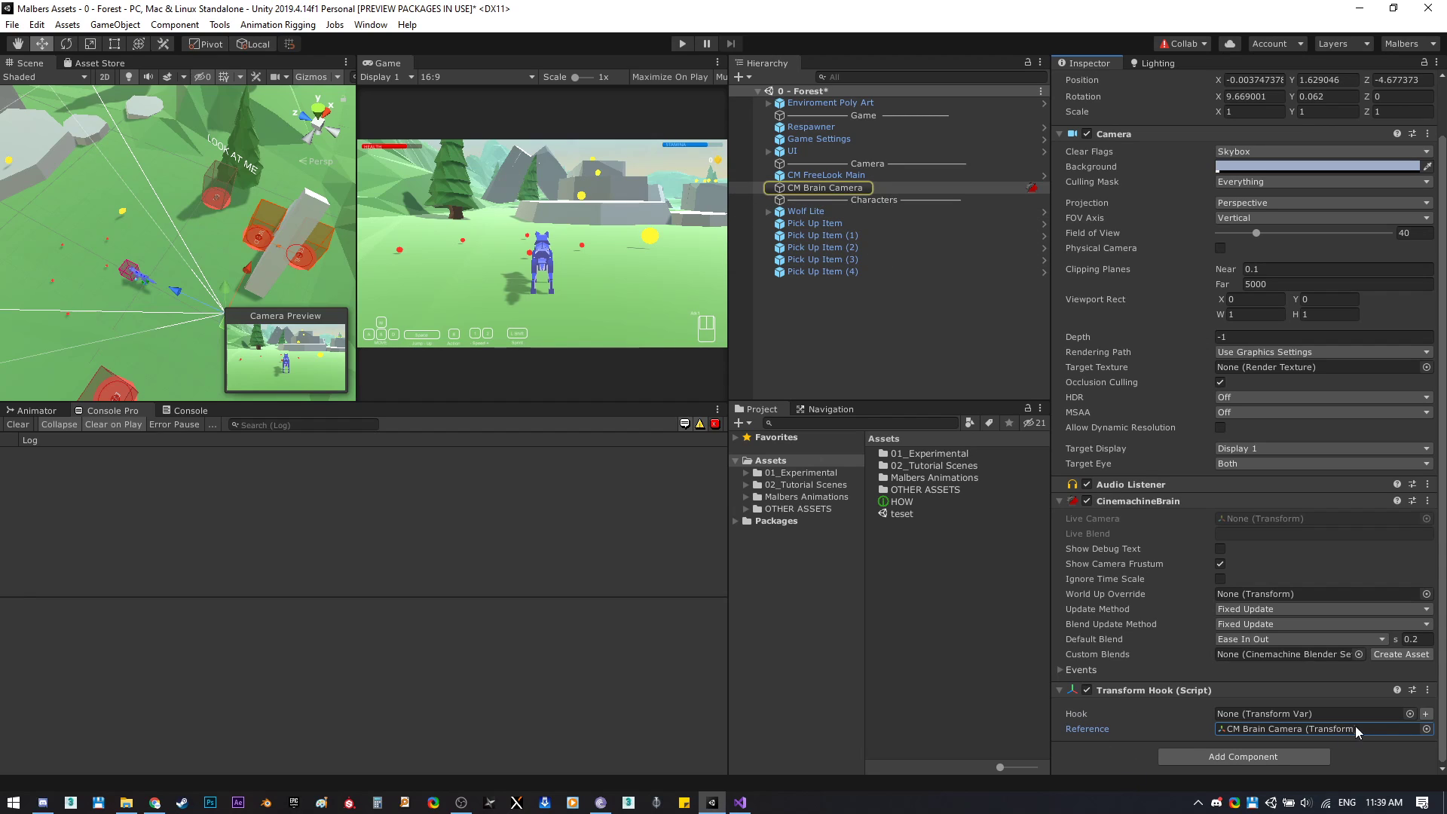
pyautogui.click(1409, 714)
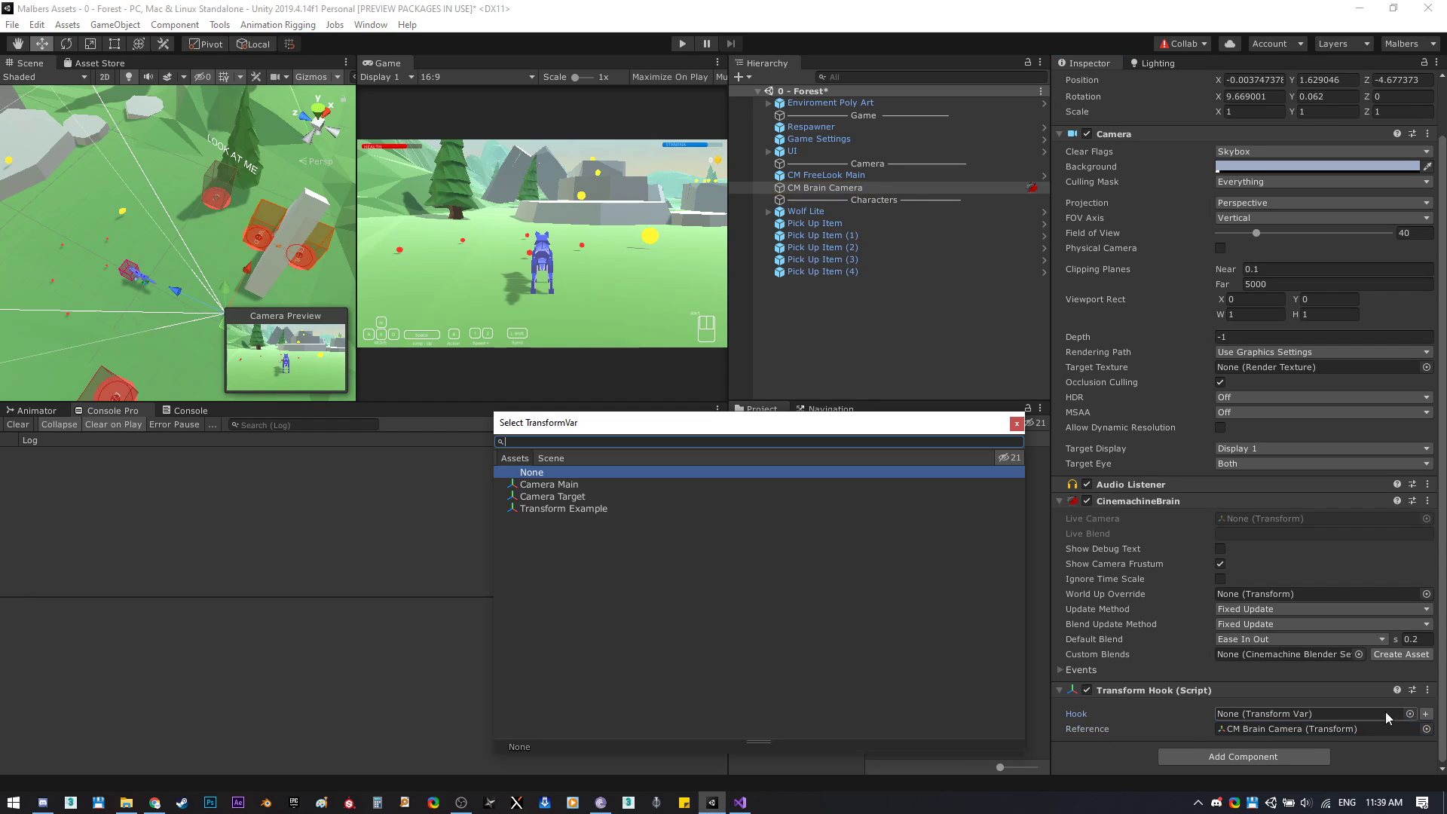
pyautogui.click(539, 486)
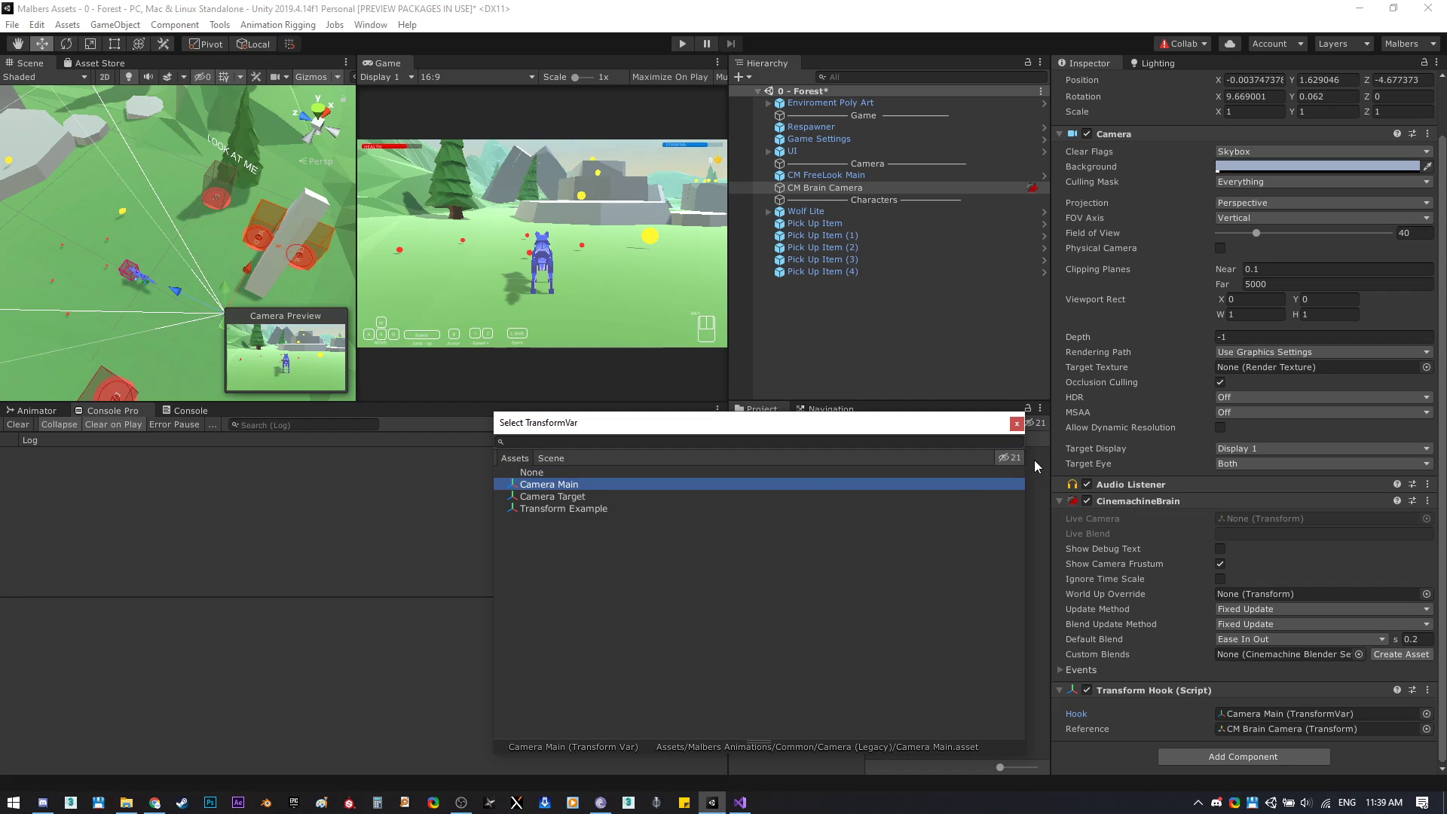
pyautogui.click(1017, 424)
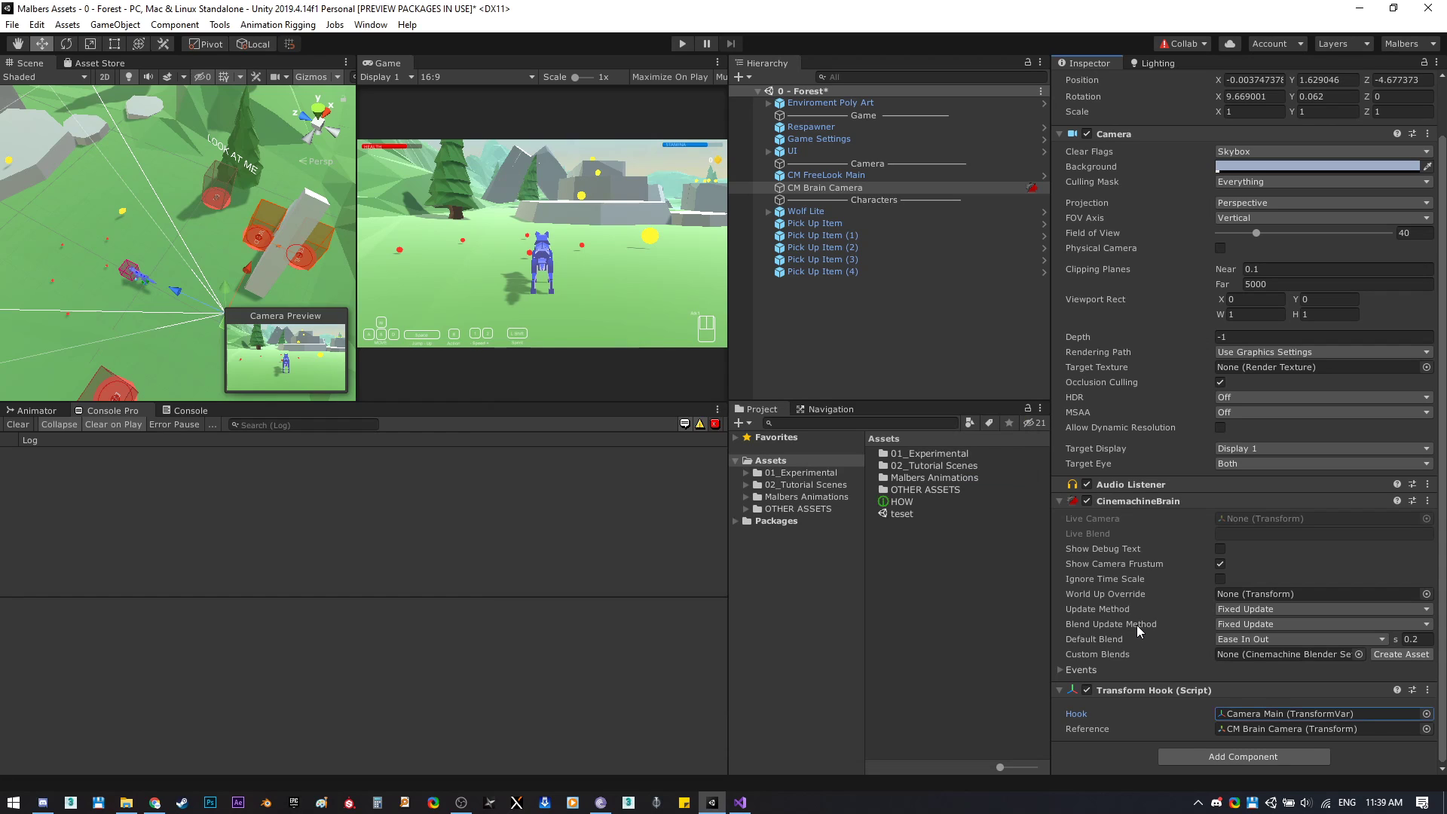
# Open Camera Main and play-test to confirm it holds the CM Brain Camera transform.
pyautogui.doubleClick(1287, 713)
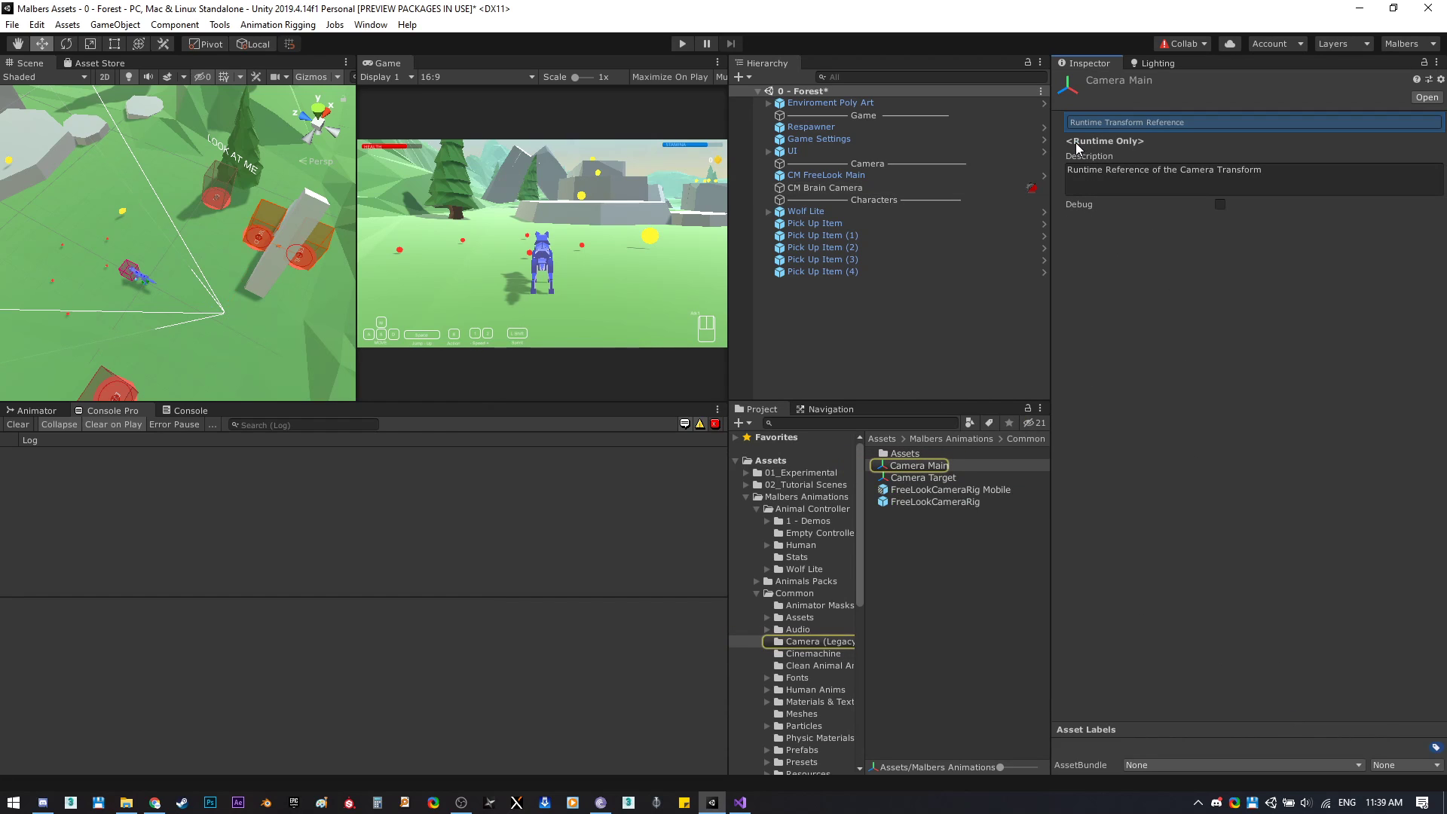
pyautogui.click(681, 46)
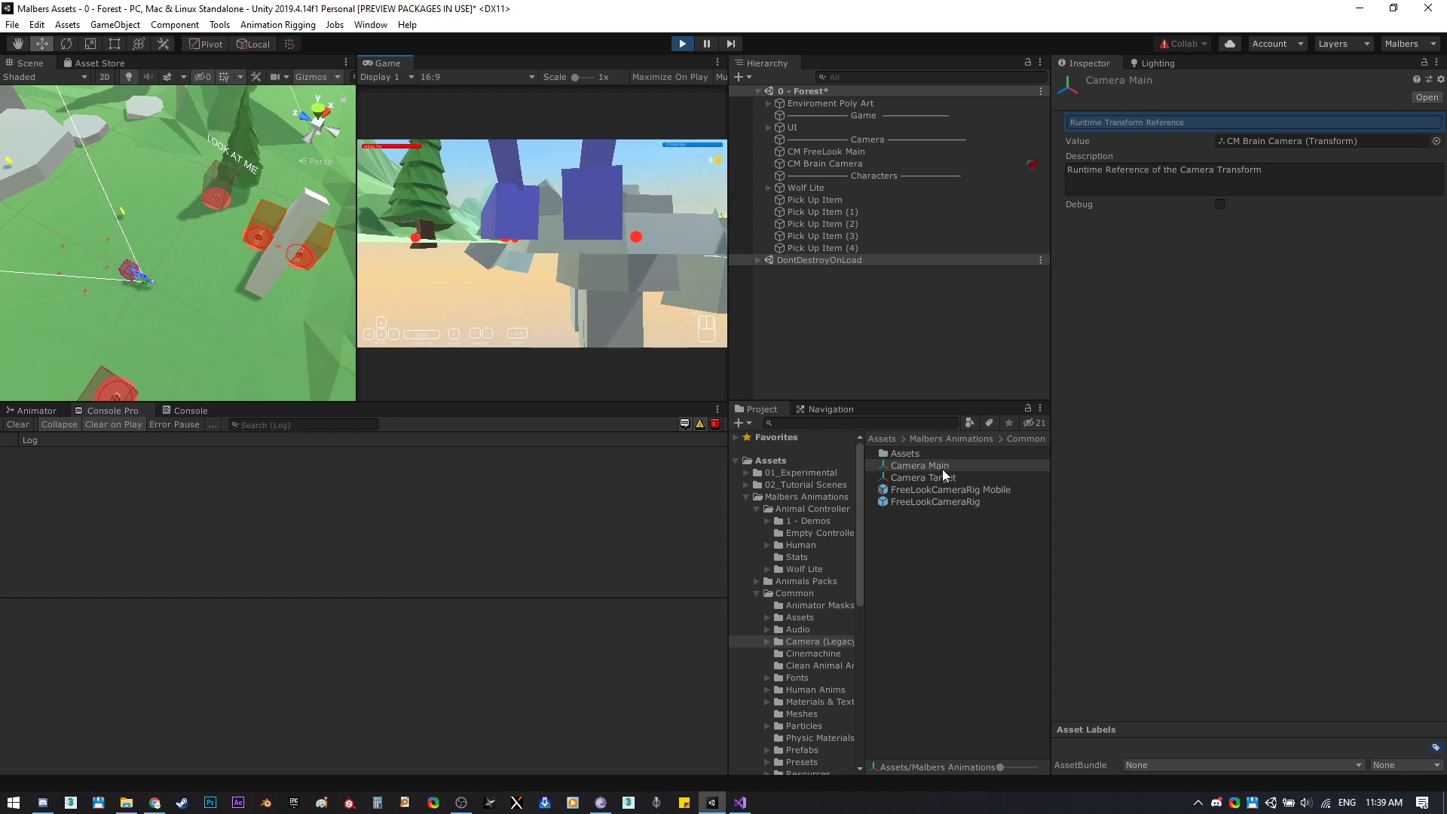
pyautogui.click(682, 45)
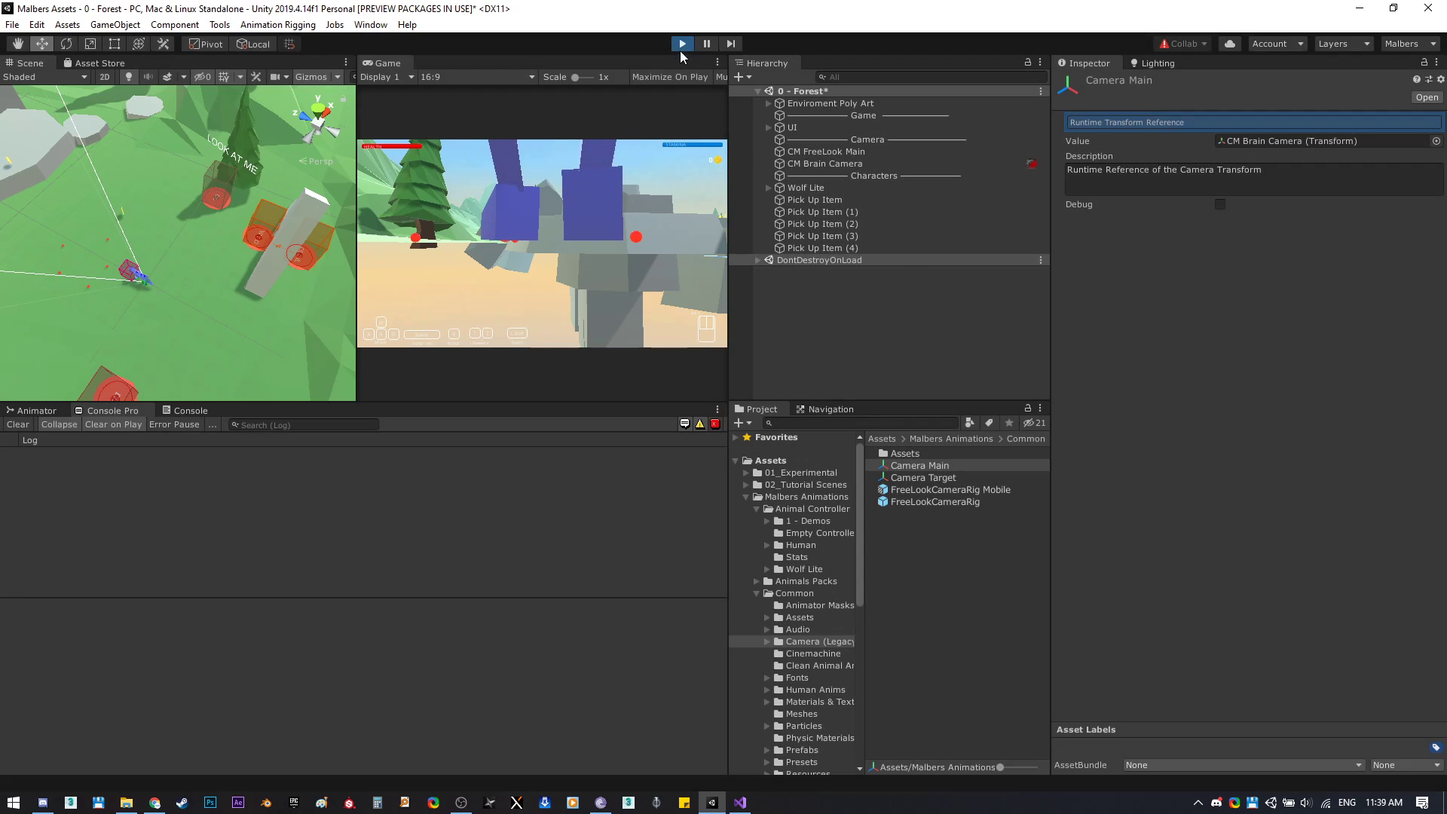
# Select Wolf Lite to bring up its M Animal settings.
pyautogui.click(889, 212)
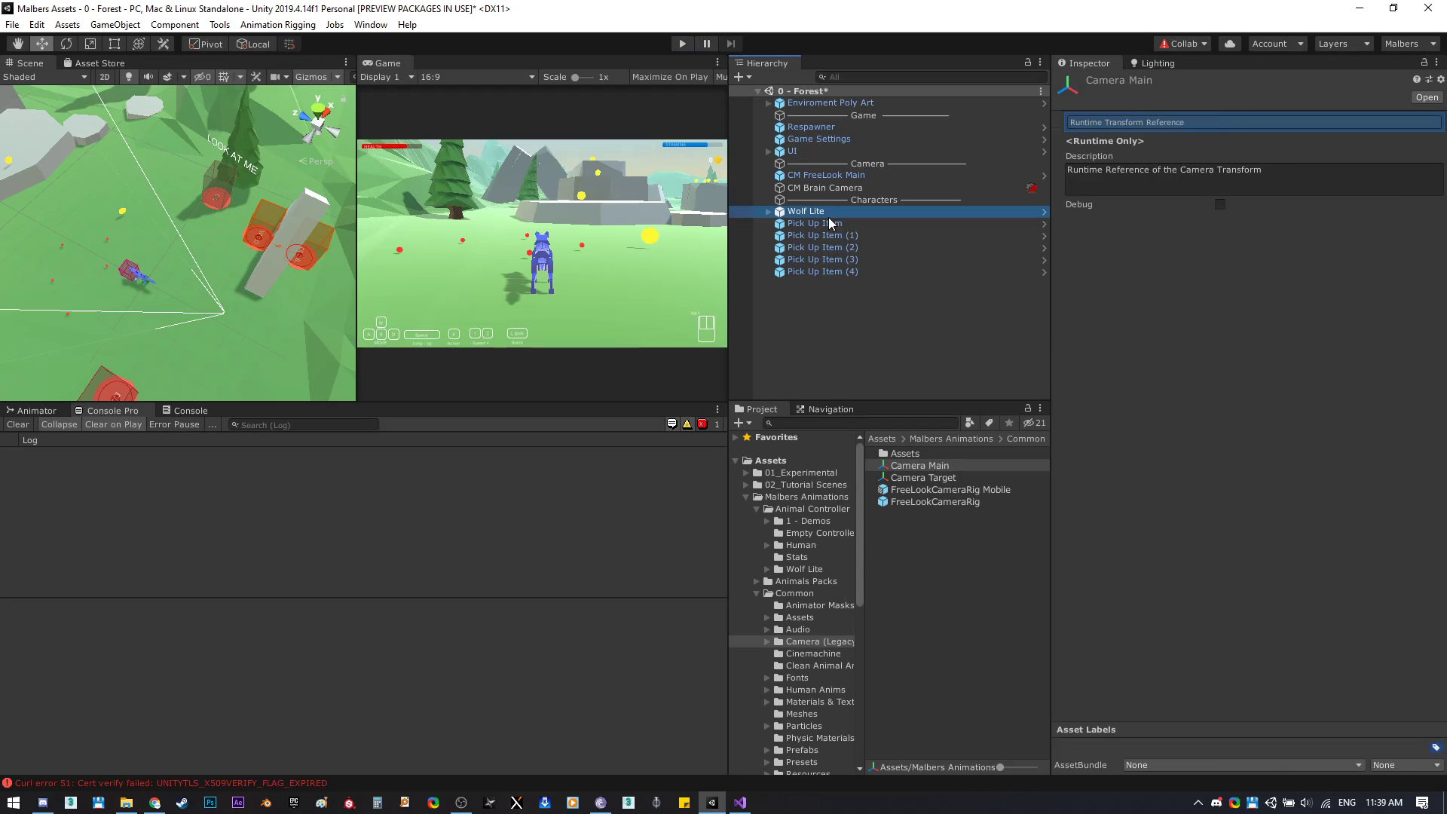
pyautogui.scroll(-5, 1165, 663)
pyautogui.scroll(5, 1136, 465)
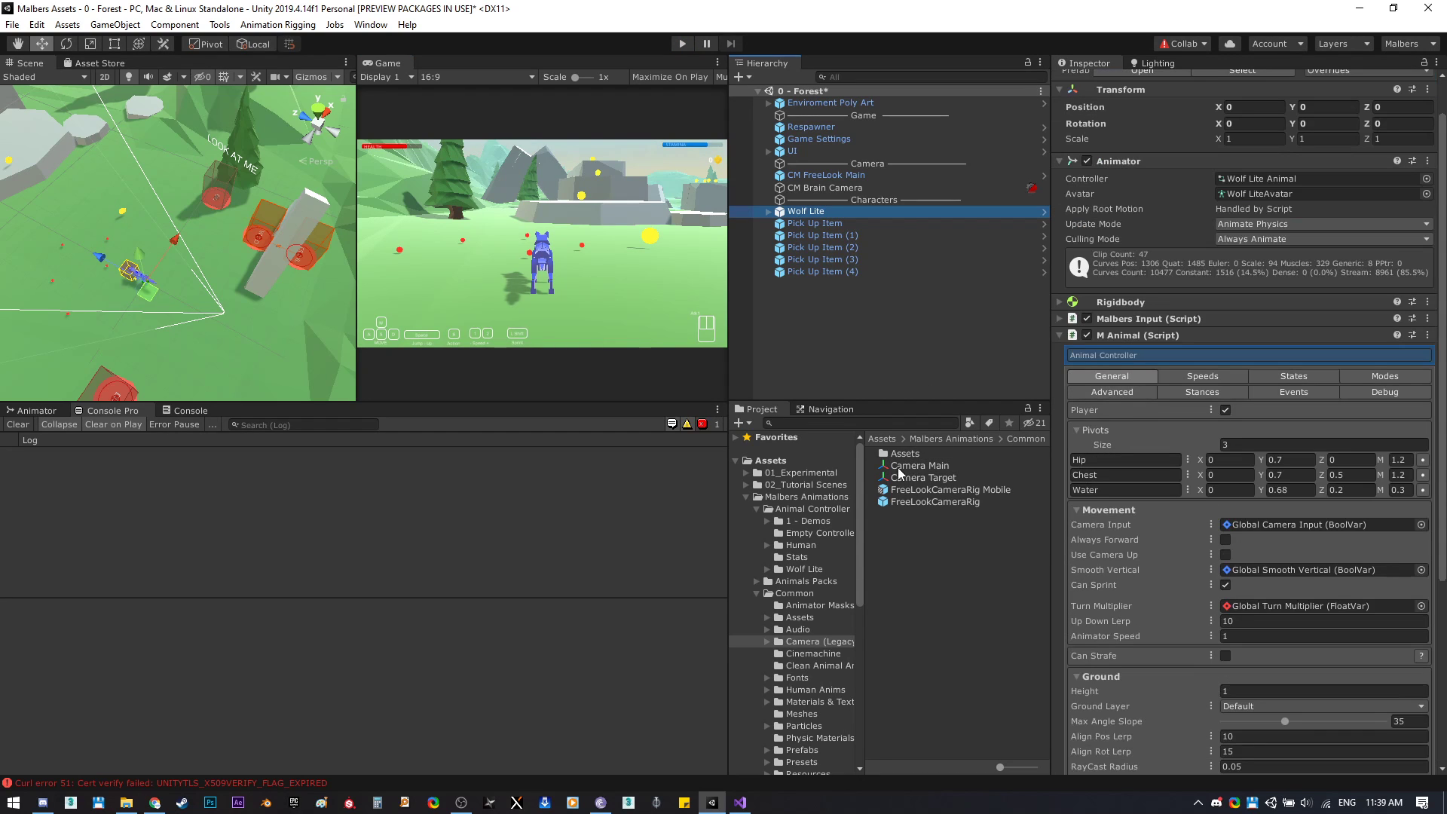
# In M Animal's Advanced settings, set Main Camera to Use Variable with Camera Main assigned.
pyautogui.click(1092, 392)
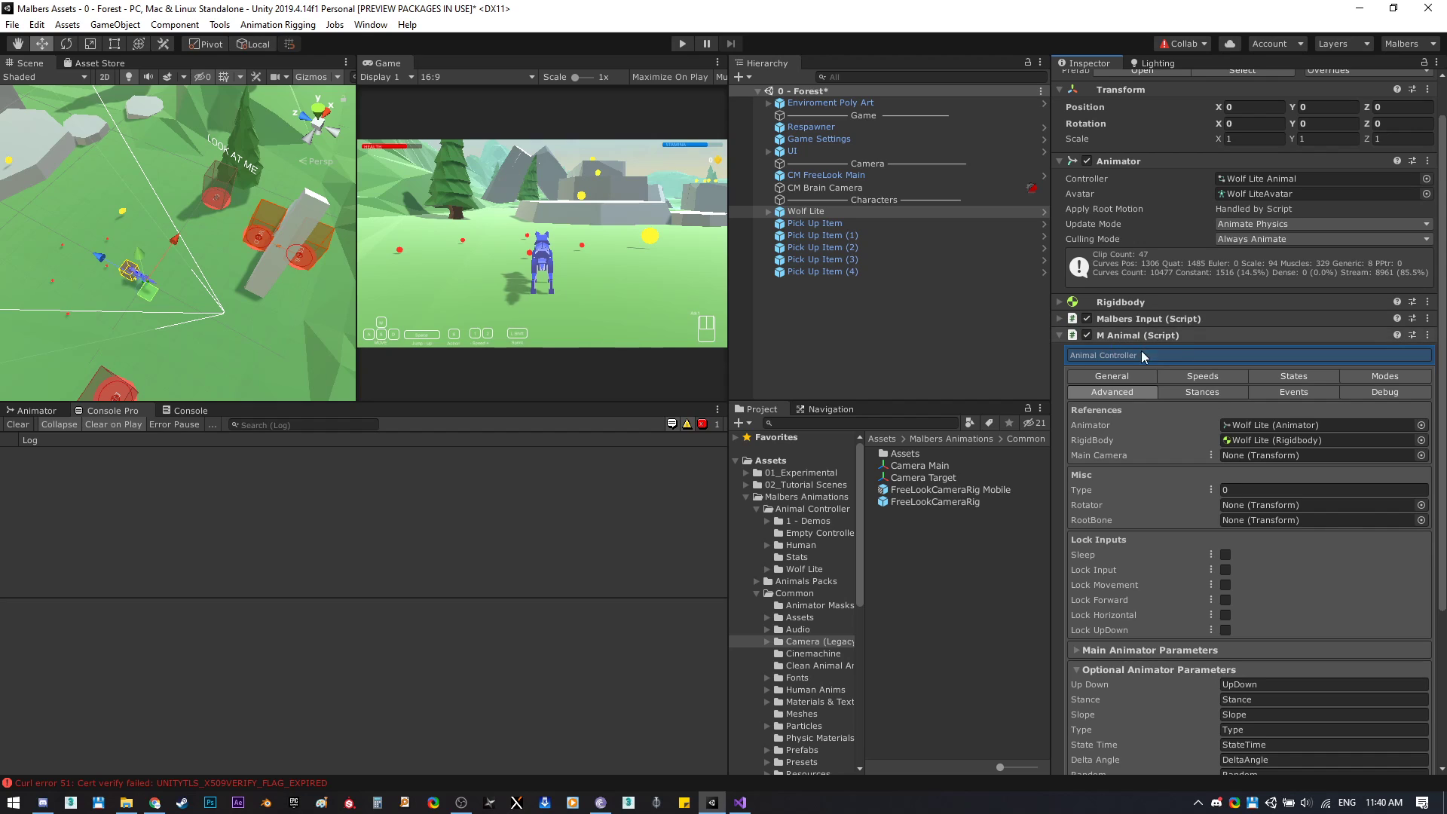
pyautogui.click(1211, 456)
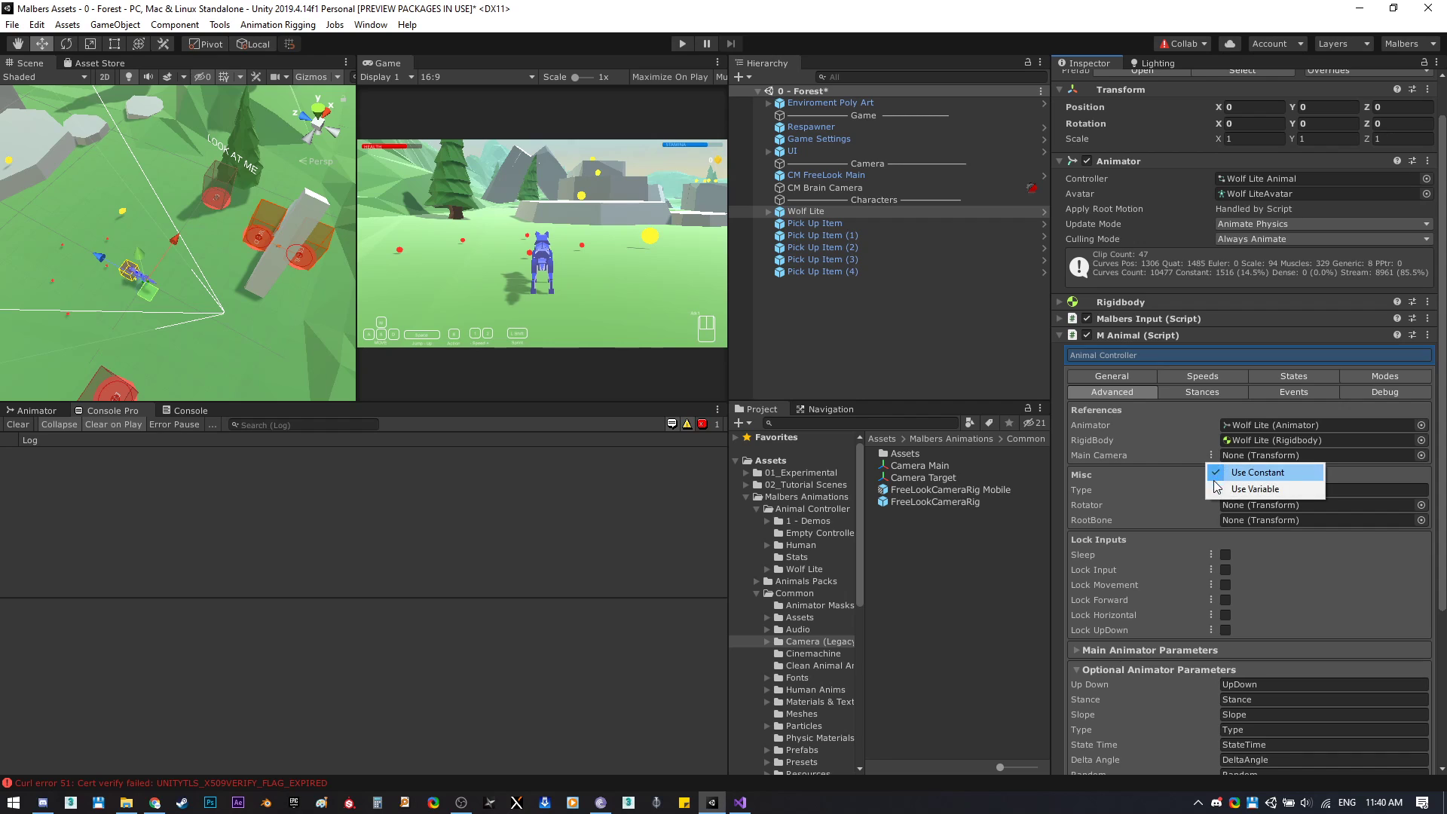
pyautogui.click(1232, 483)
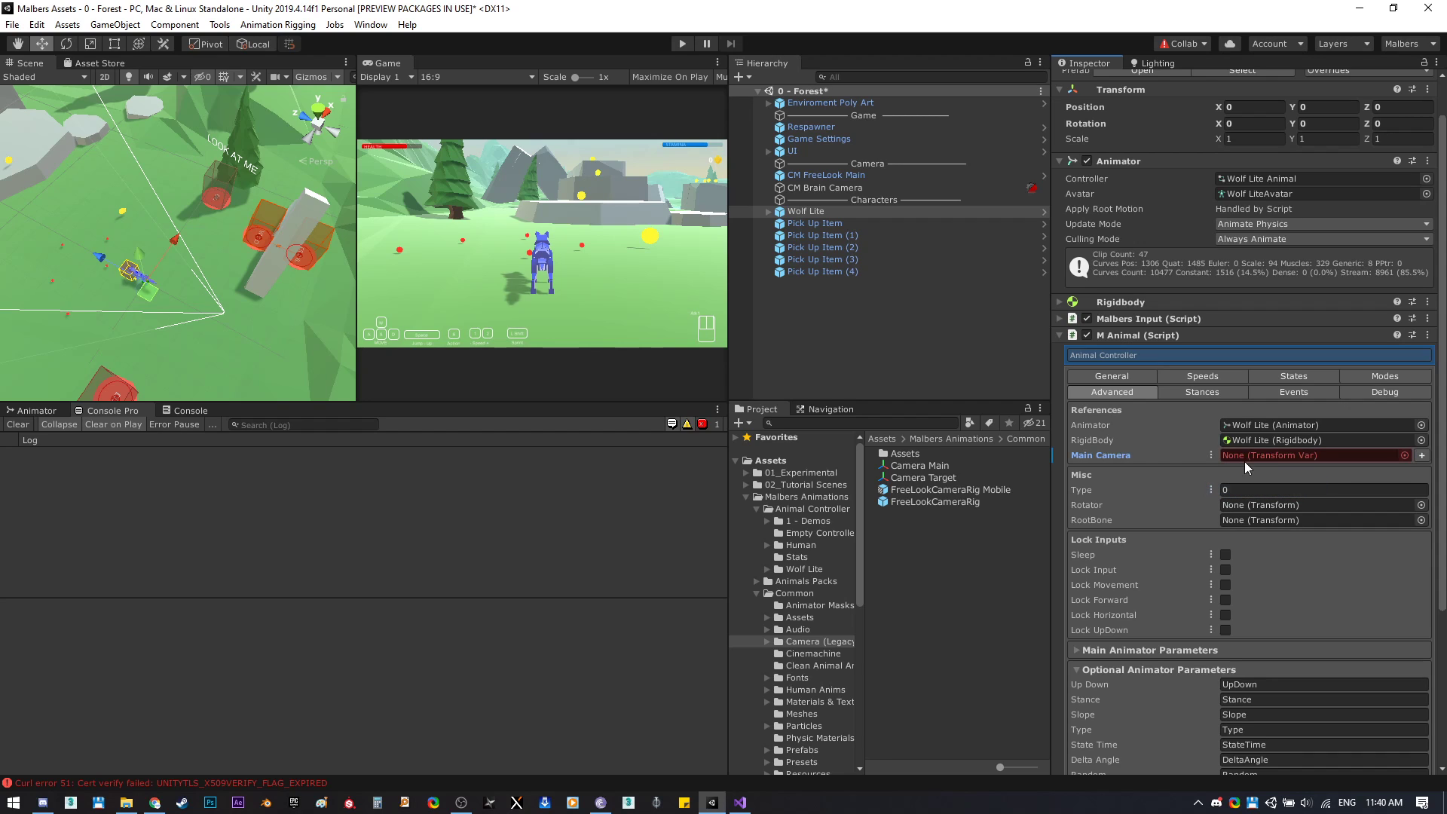
pyautogui.click(1403, 456)
pyautogui.click(559, 485)
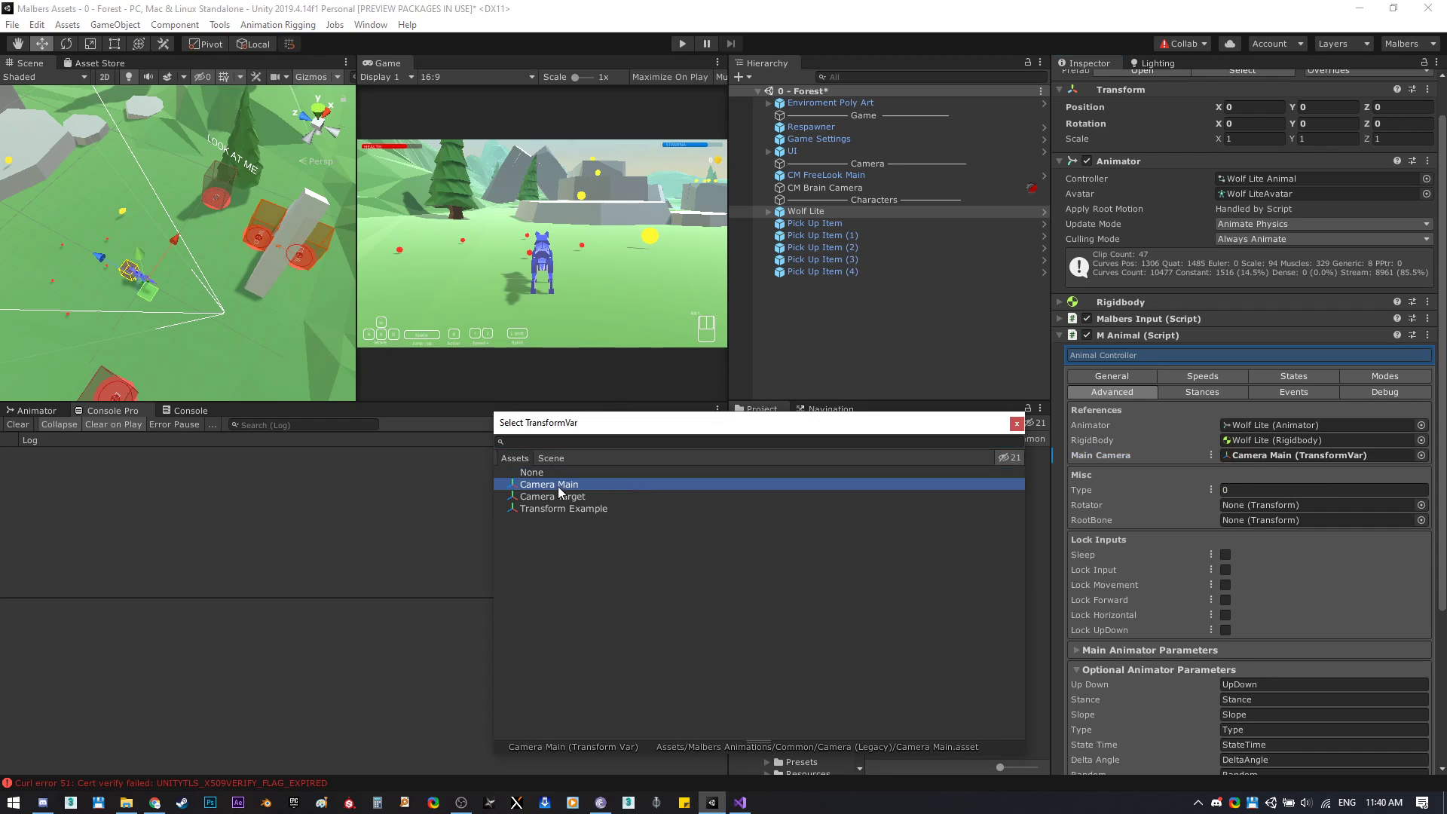
pyautogui.click(1016, 423)
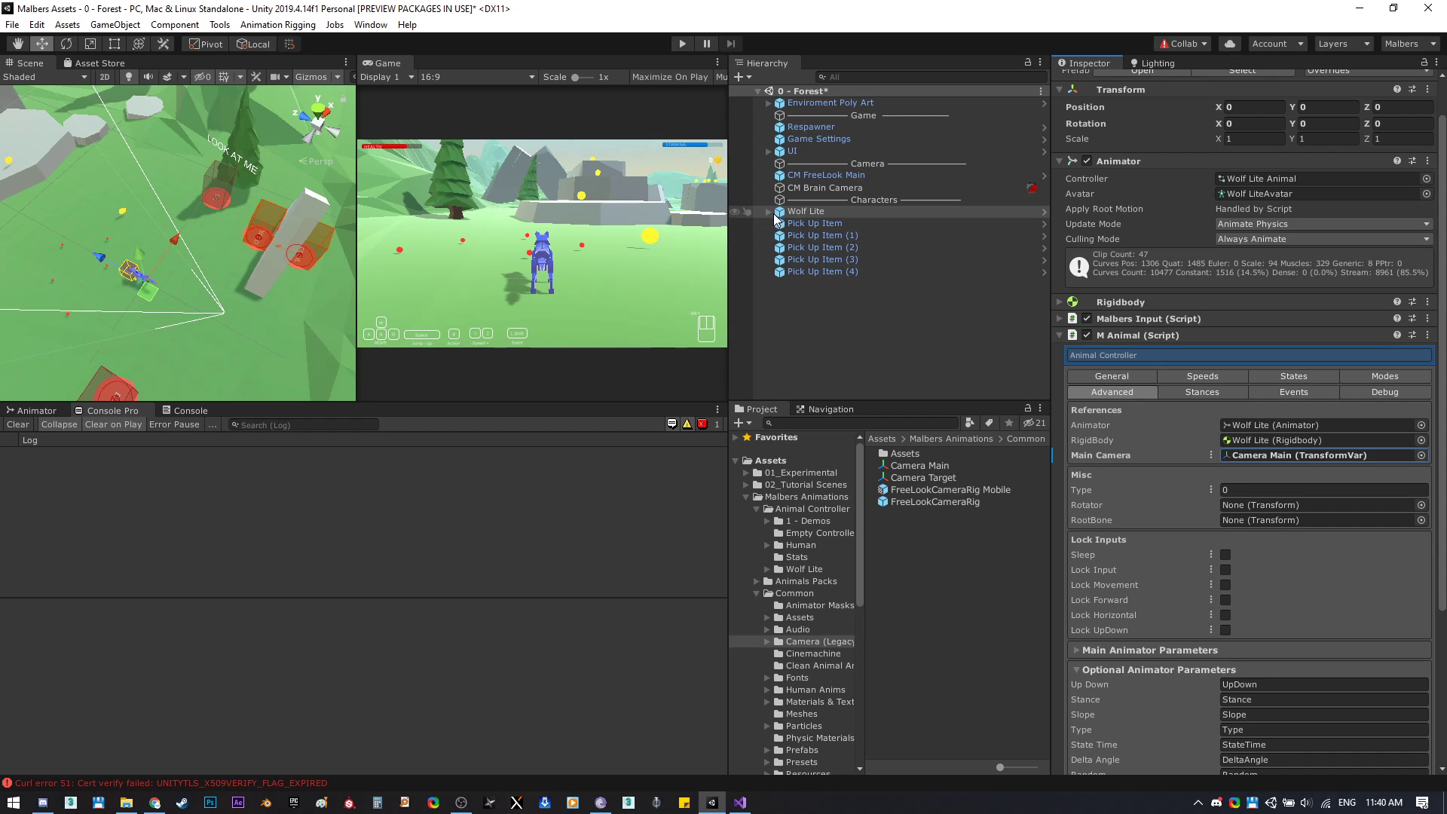
# Add a Transform Hook to Wolf Lite with its Hook set to the Camera Target variable.
pyautogui.click(1061, 336)
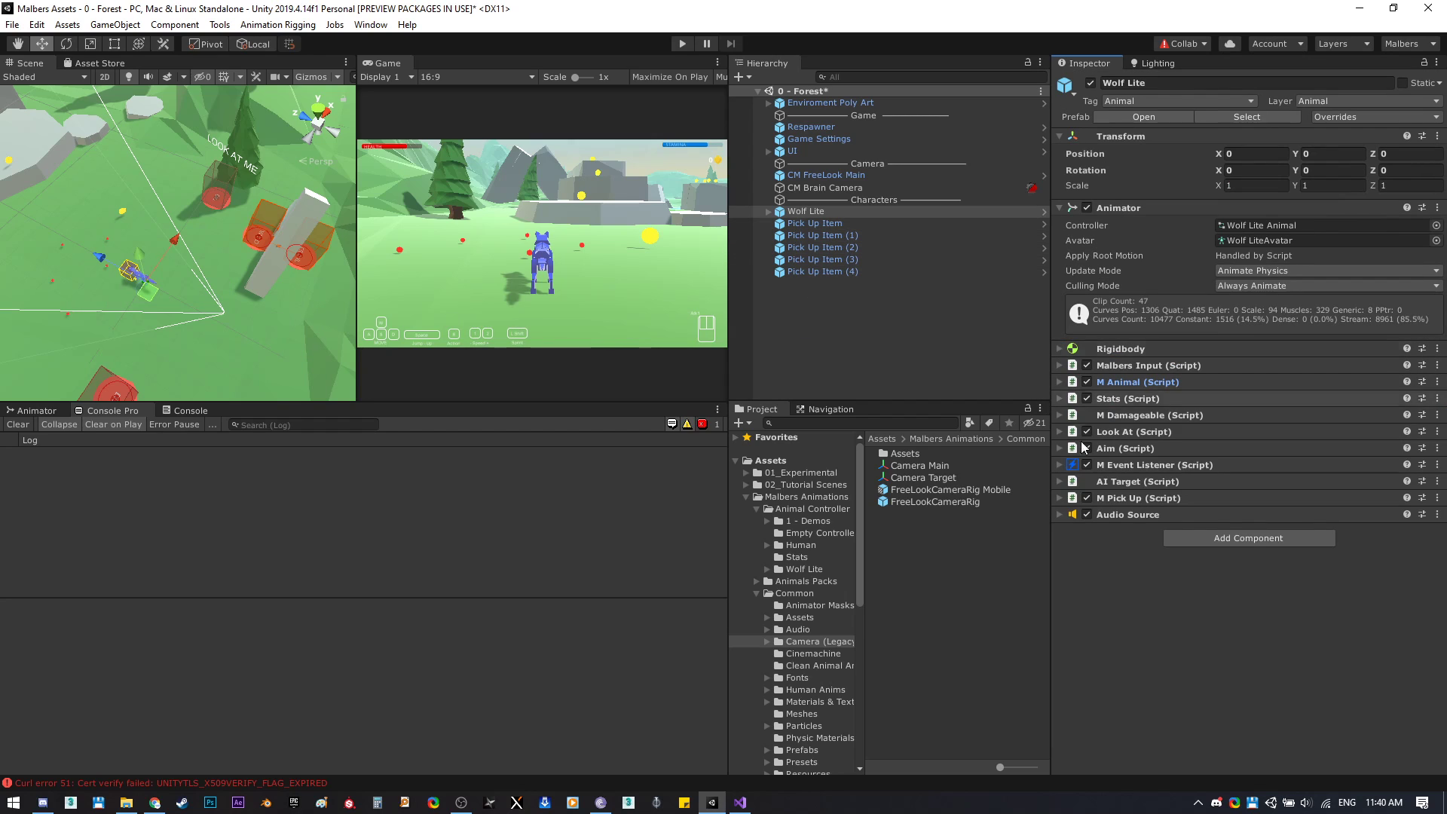
pyautogui.click(1197, 538)
pyautogui.click(1198, 601)
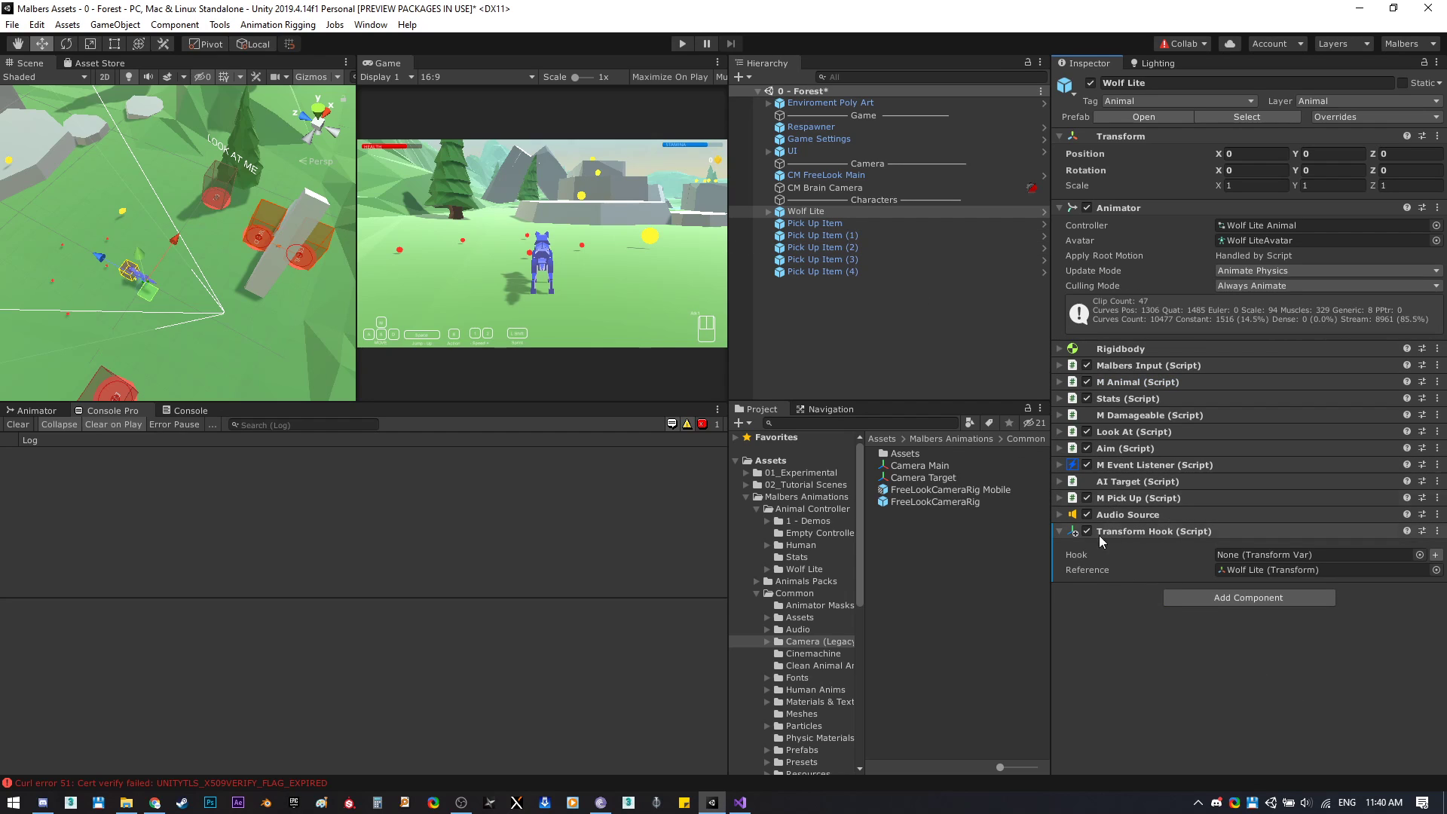
pyautogui.click(1419, 555)
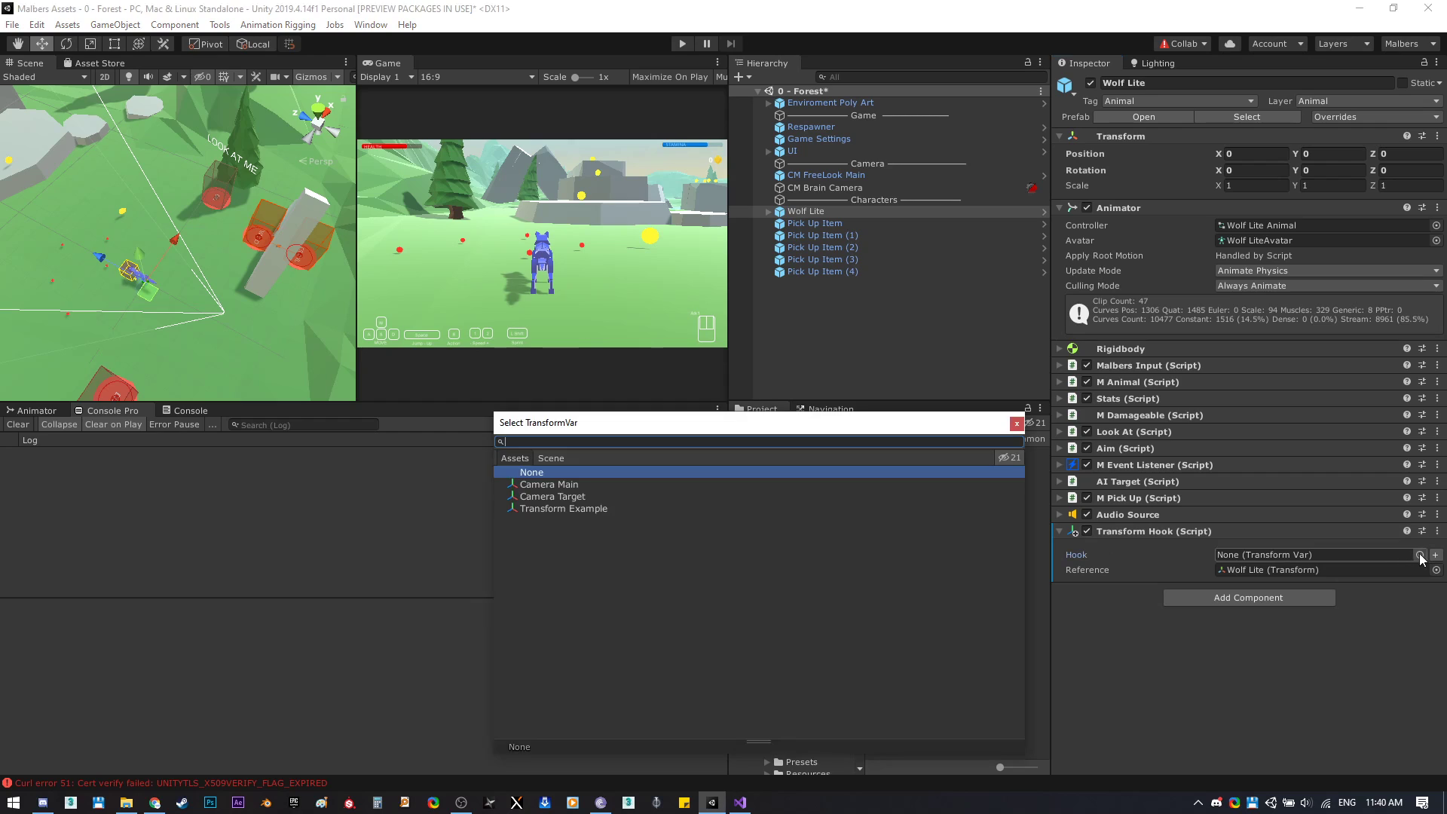
pyautogui.click(559, 498)
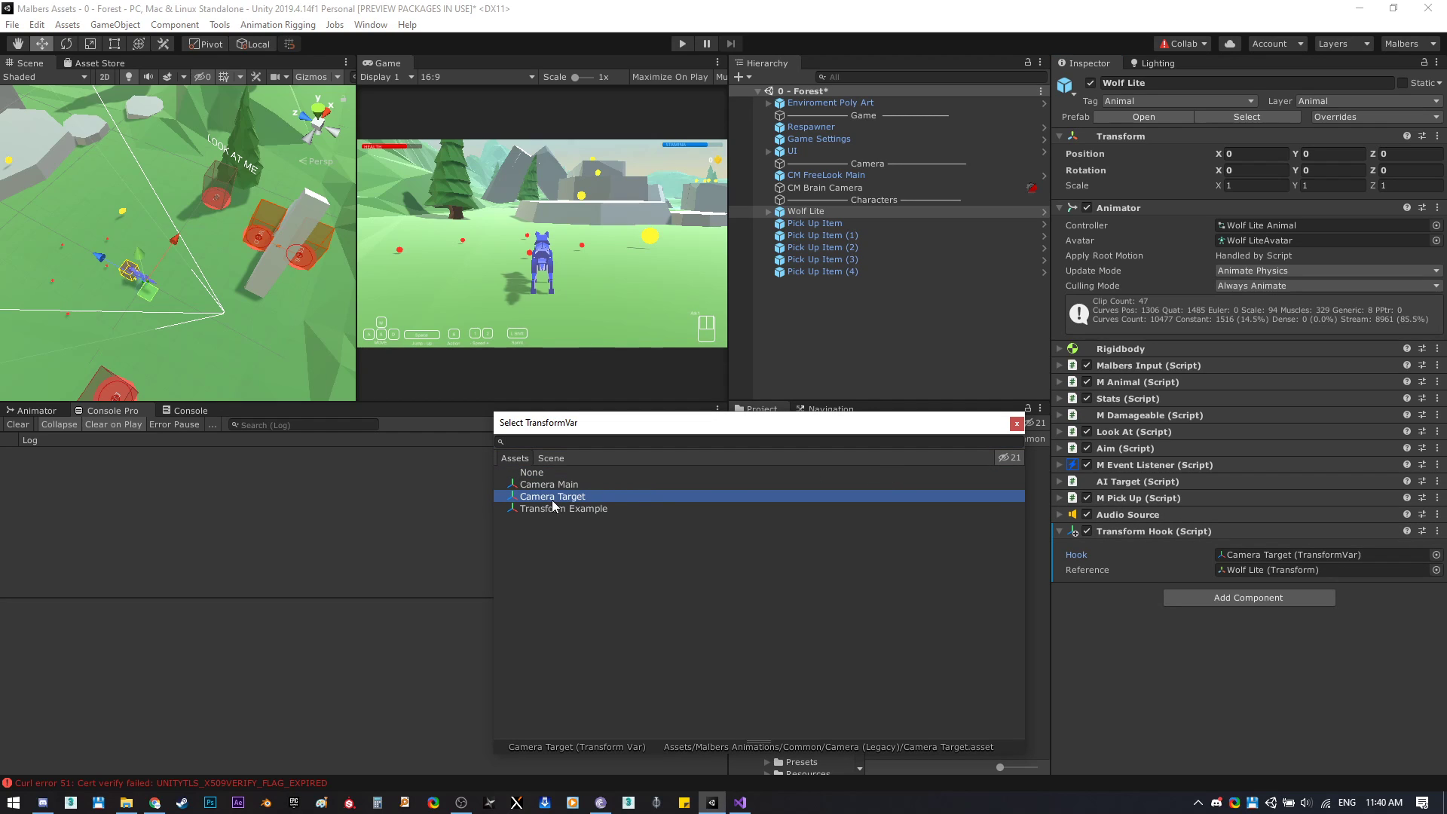
pyautogui.click(1017, 423)
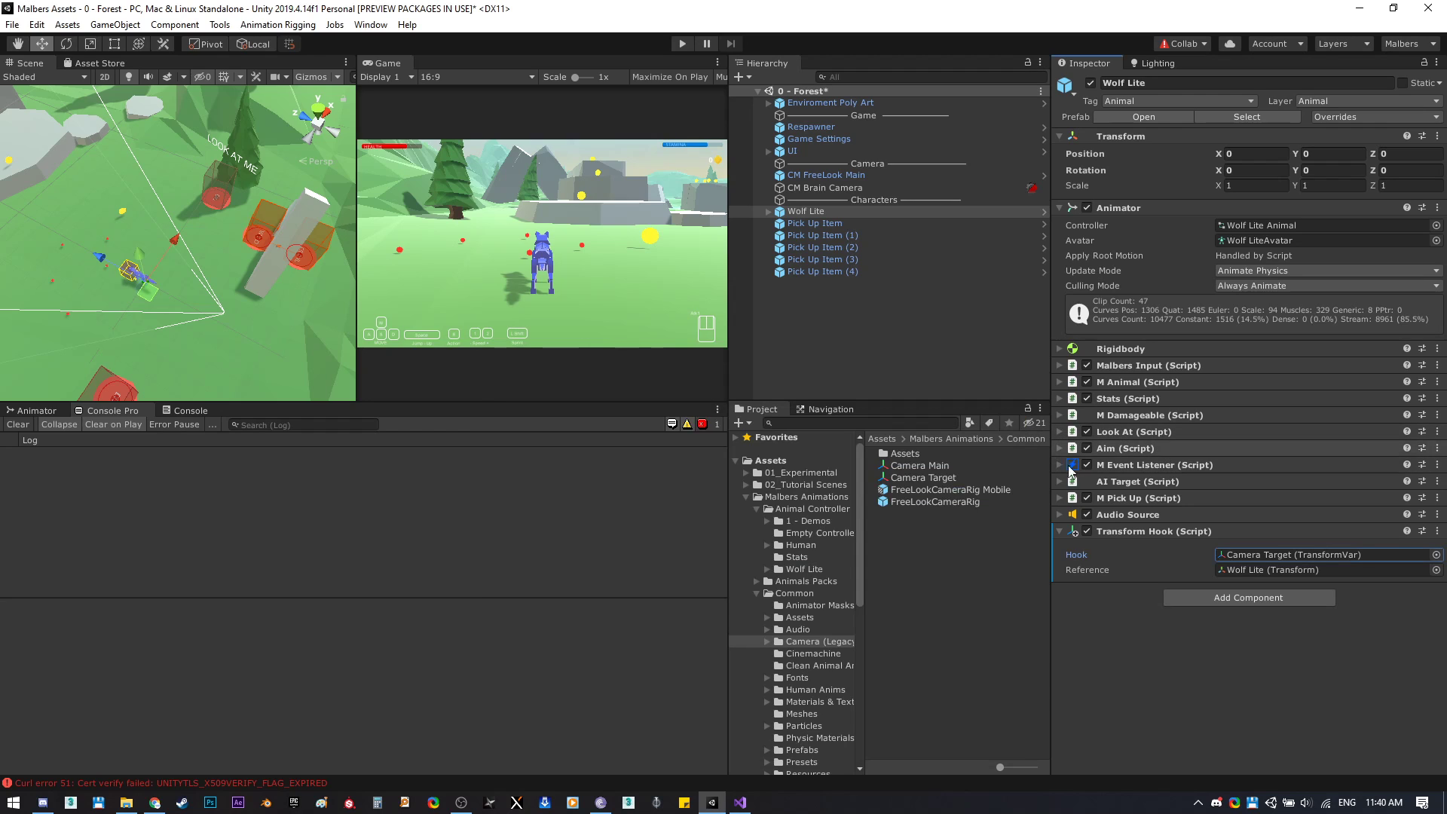
# Set the hook's Reference to the wolf's '- Camera Target -' child and frame it in the scene.
pyautogui.click(1222, 567)
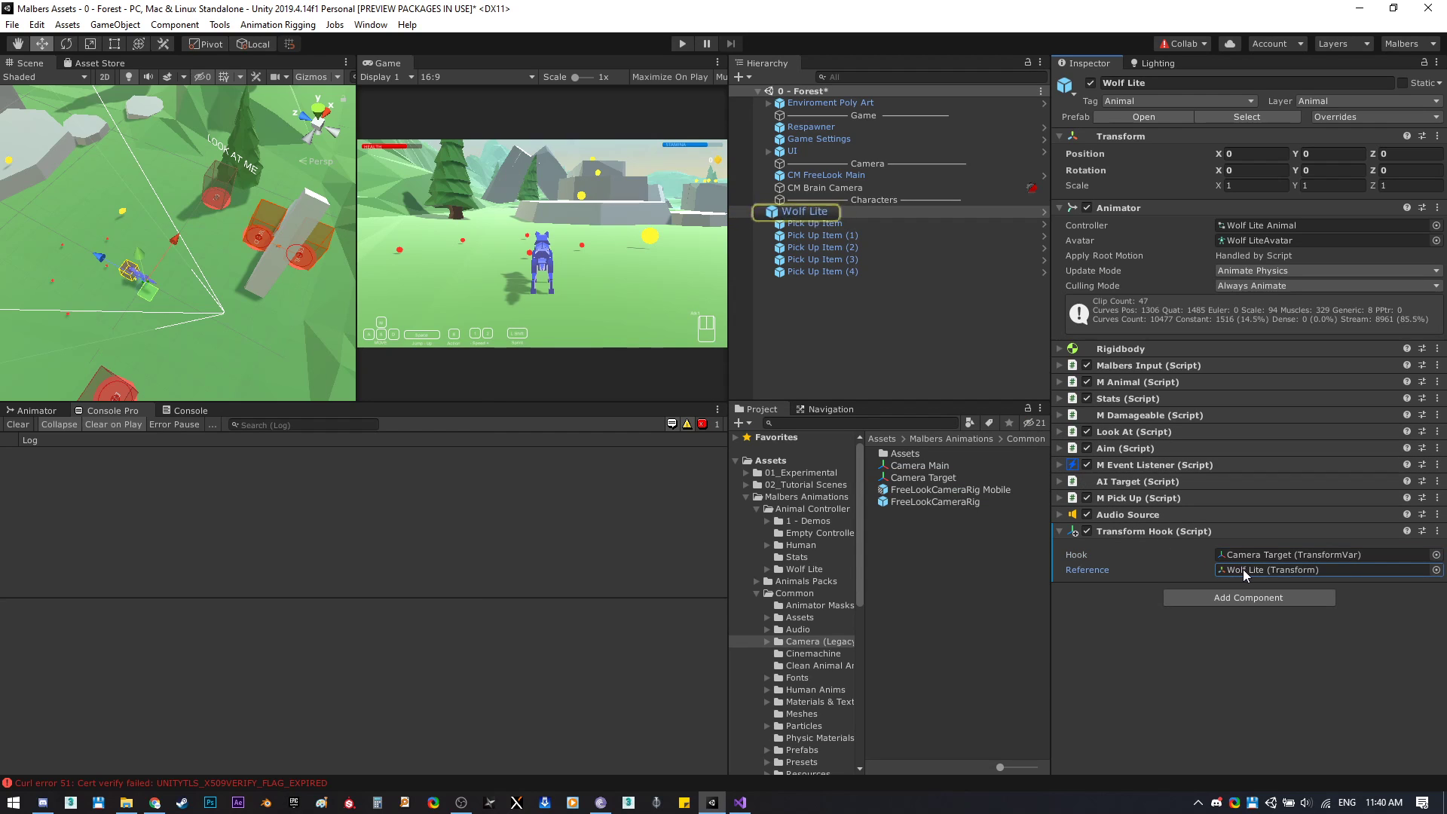
pyautogui.click(776, 212)
pyautogui.click(768, 212)
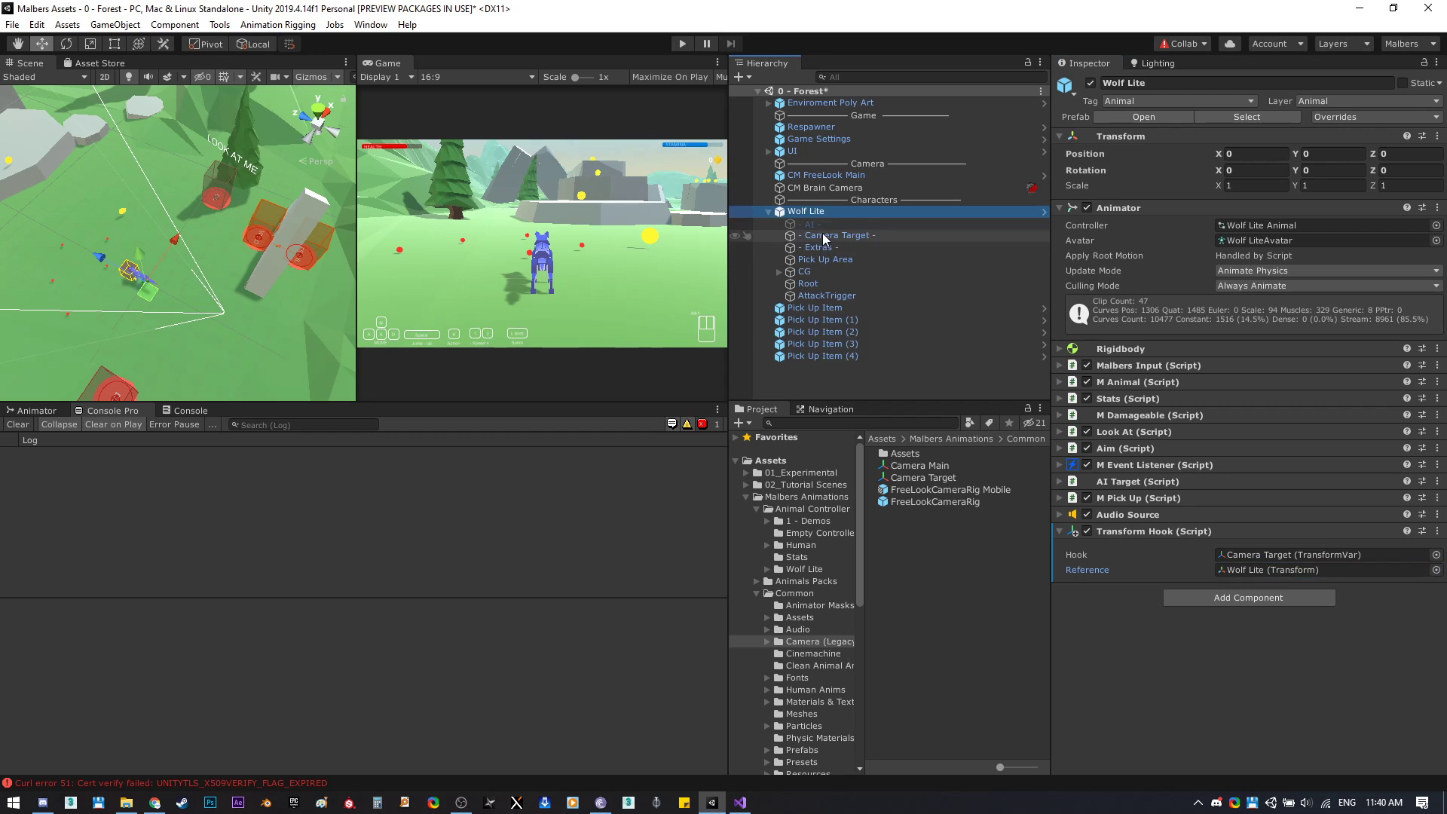
pyautogui.moveTo(822, 233); pyautogui.dragTo(1233, 578)
pyautogui.click(830, 235)
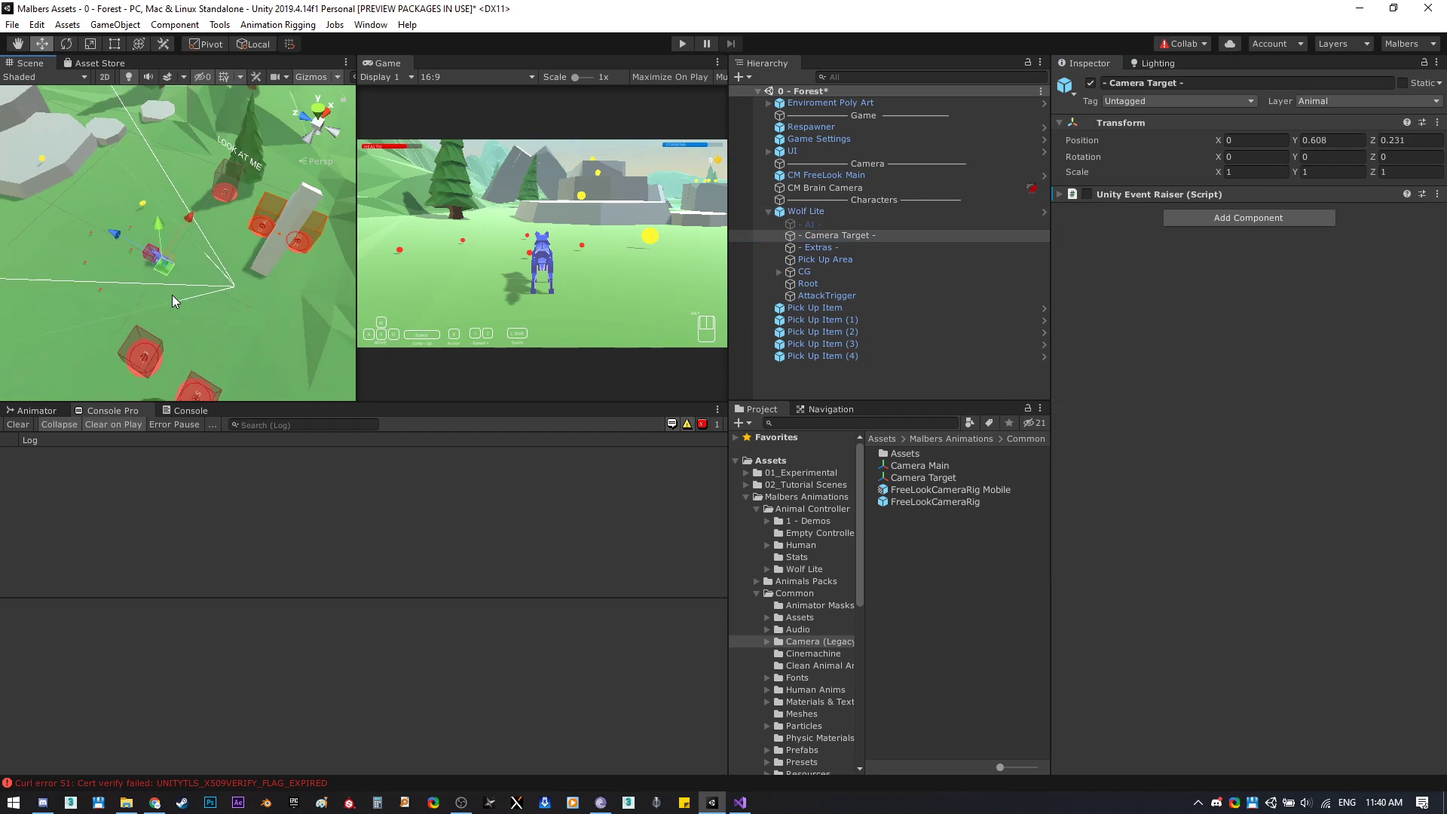
pyautogui.press('f')
pyautogui.keyDown('alt'); pyautogui.moveTo(172, 295); pyautogui.dragTo(151, 237); pyautogui.keyUp('alt')
# Select CM FreeLook Main and disable its M Event Listener component.
pyautogui.click(776, 212)
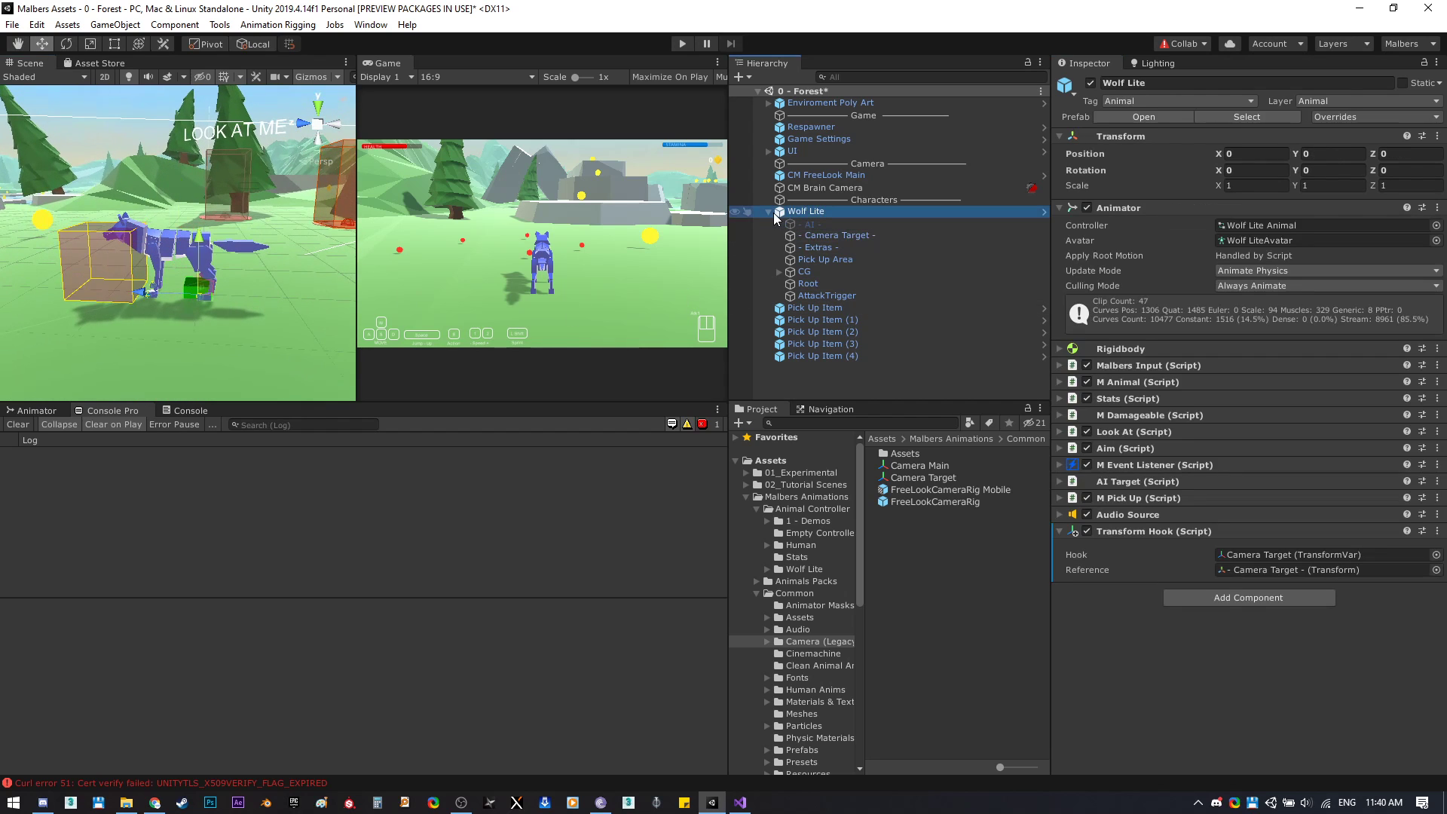
pyautogui.click(769, 211)
pyautogui.click(825, 175)
pyautogui.scroll(-3, 1131, 557)
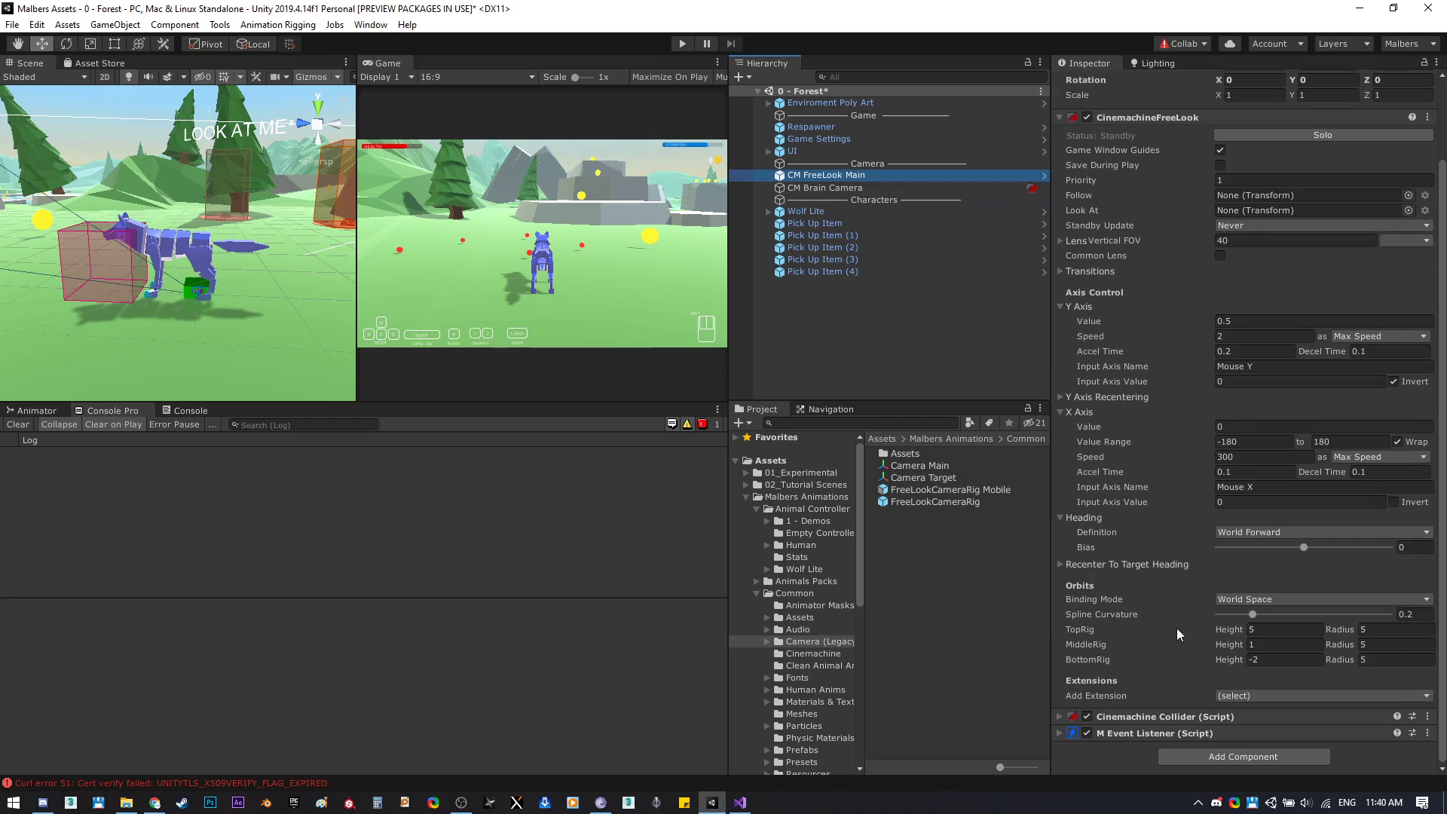
pyautogui.click(1132, 731)
pyautogui.scroll(-3, 1132, 725)
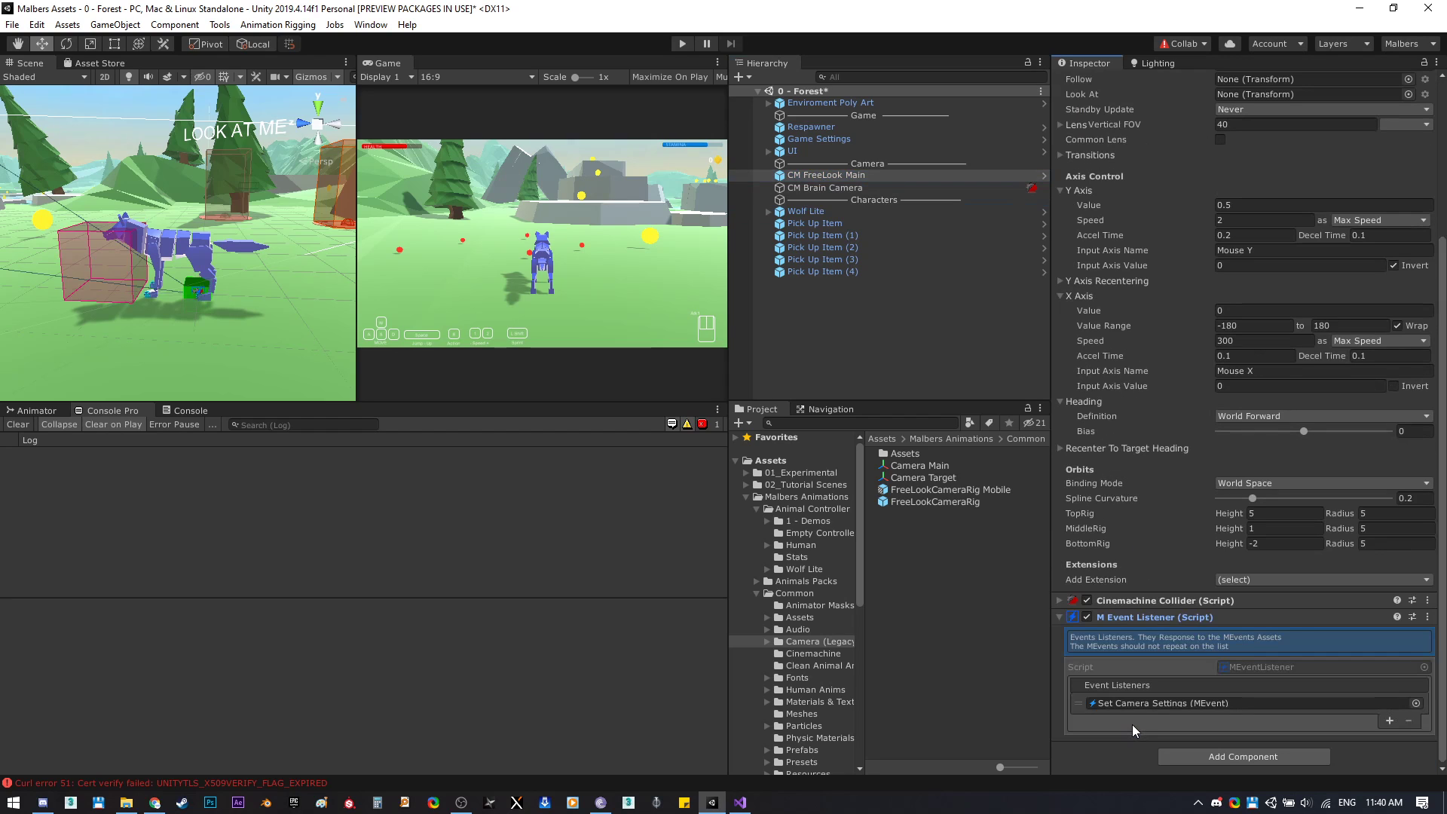
pyautogui.click(1086, 618)
pyautogui.click(1061, 618)
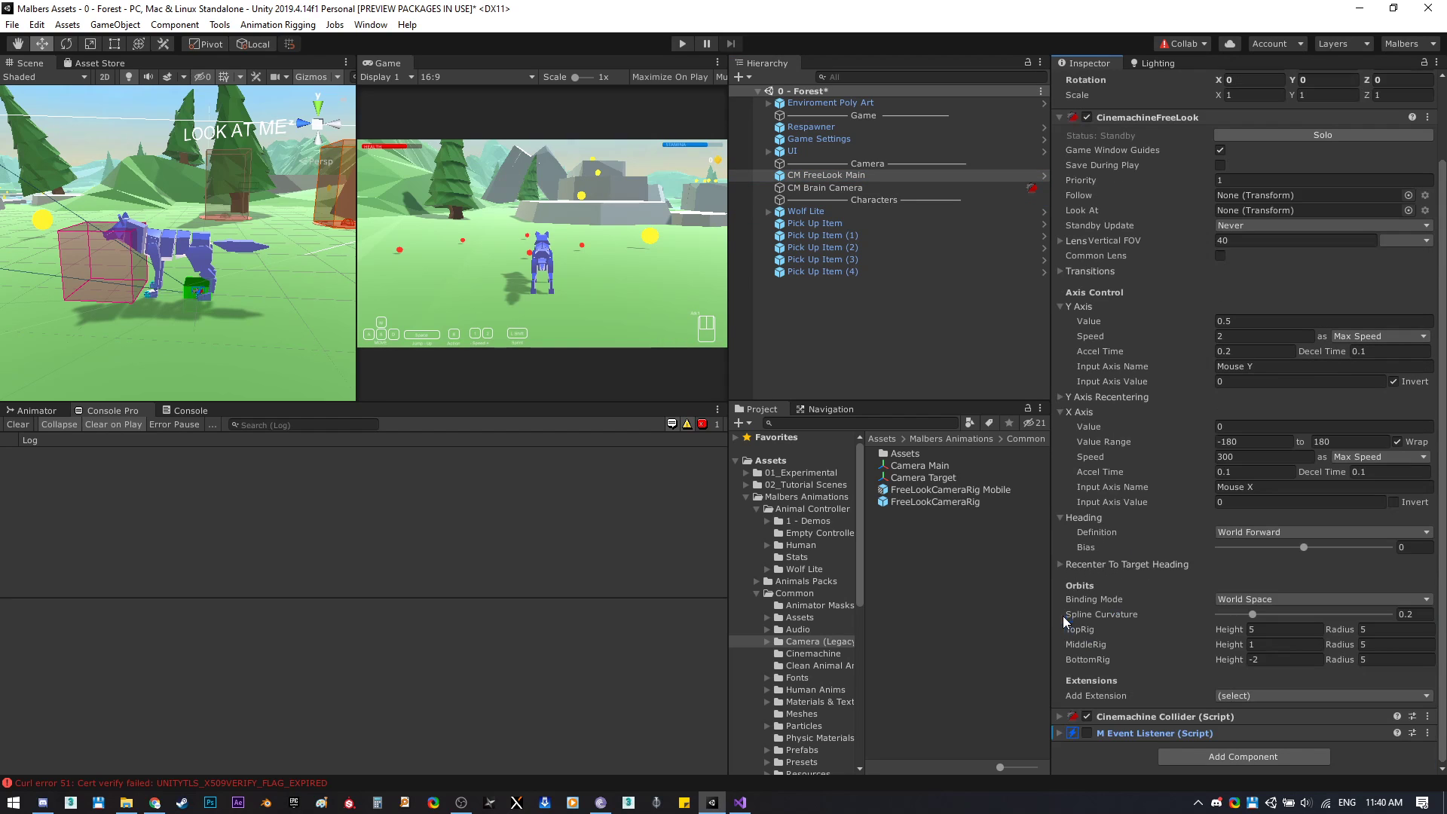
# Add a Transform Listener to CM FreeLook Main with Value set to Camera Target.
pyautogui.click(1206, 761)
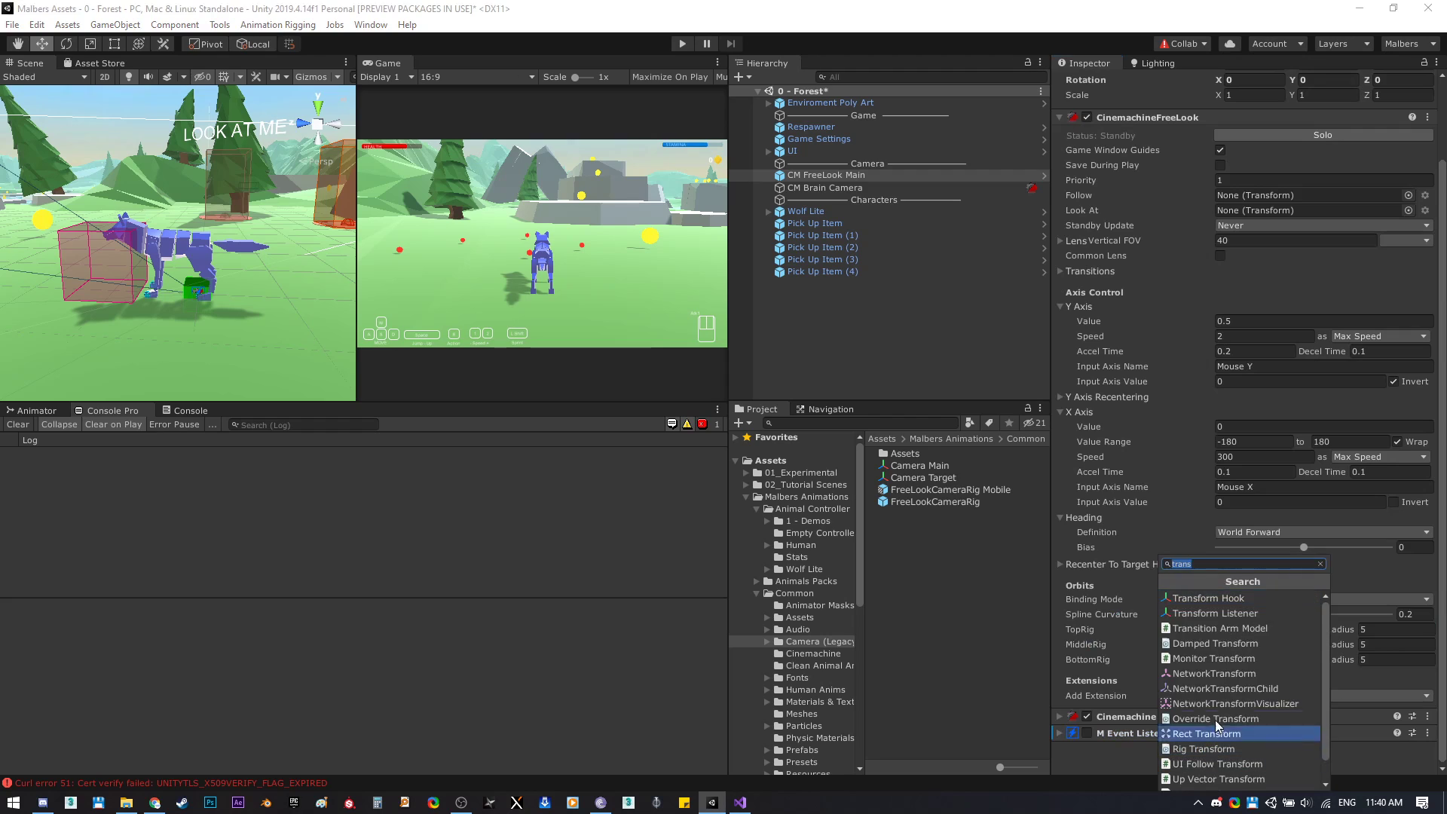
pyautogui.click(1196, 613)
pyautogui.scroll(-3, 1231, 693)
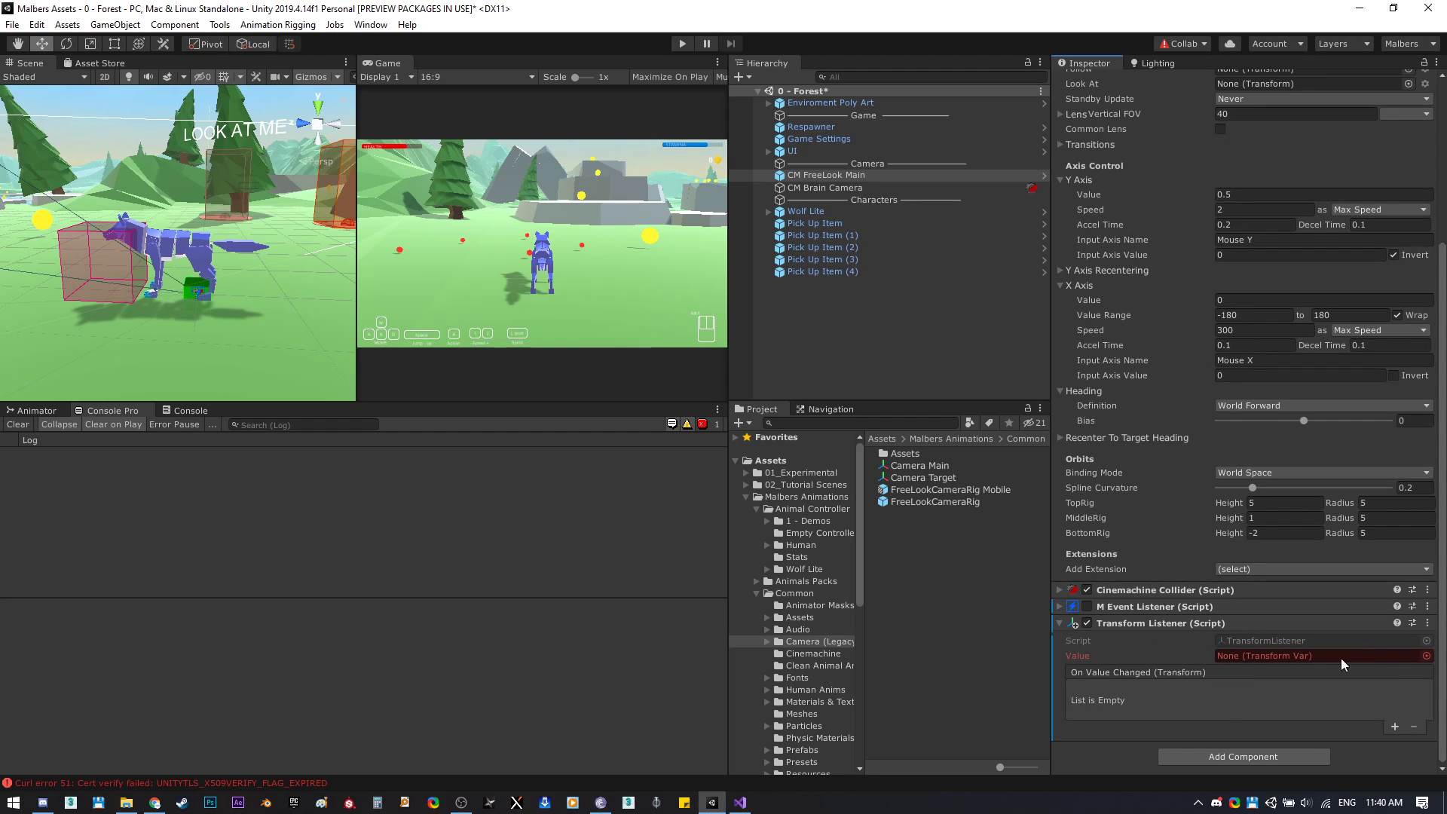
pyautogui.click(1426, 655)
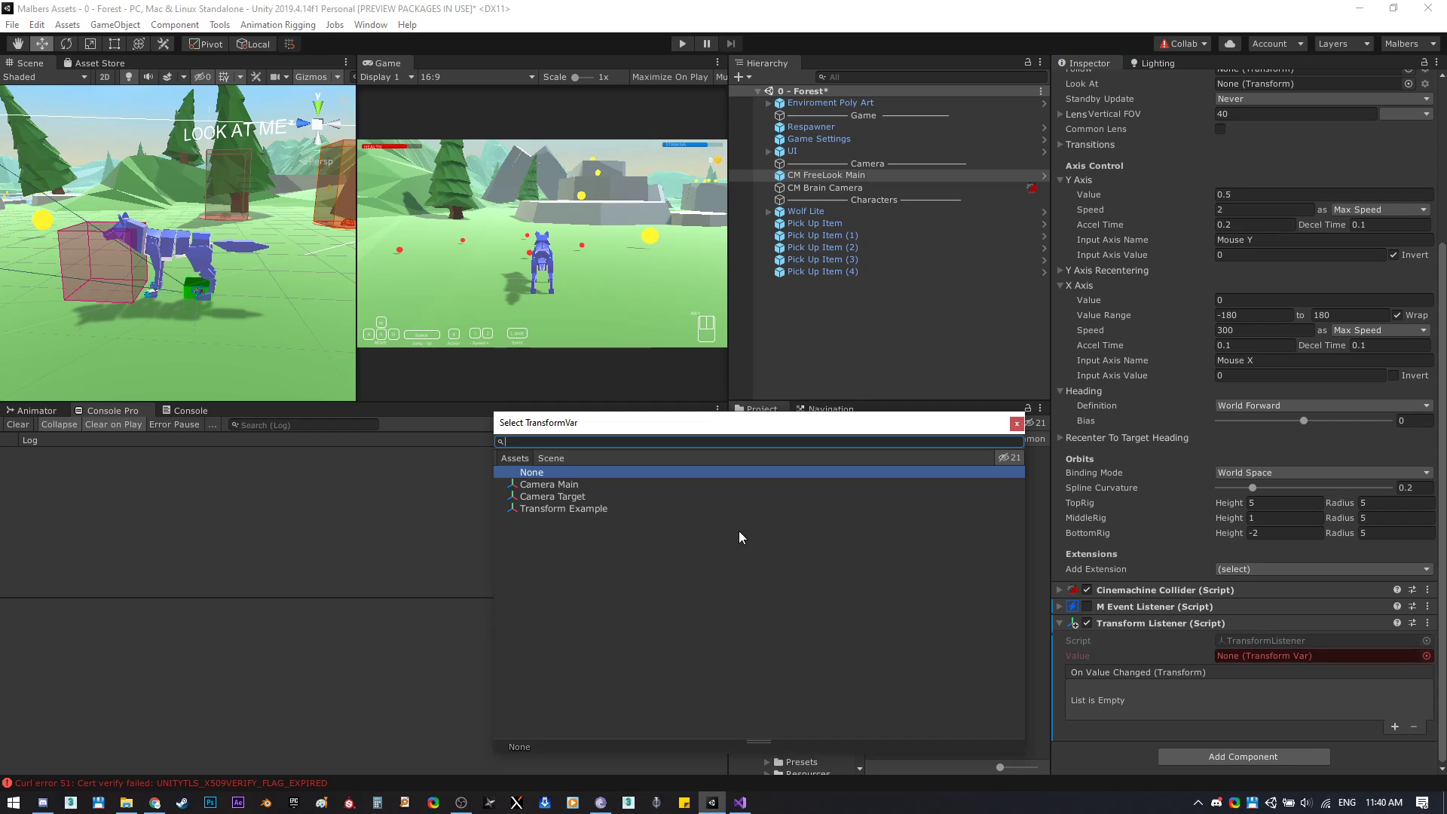
pyautogui.click(537, 497)
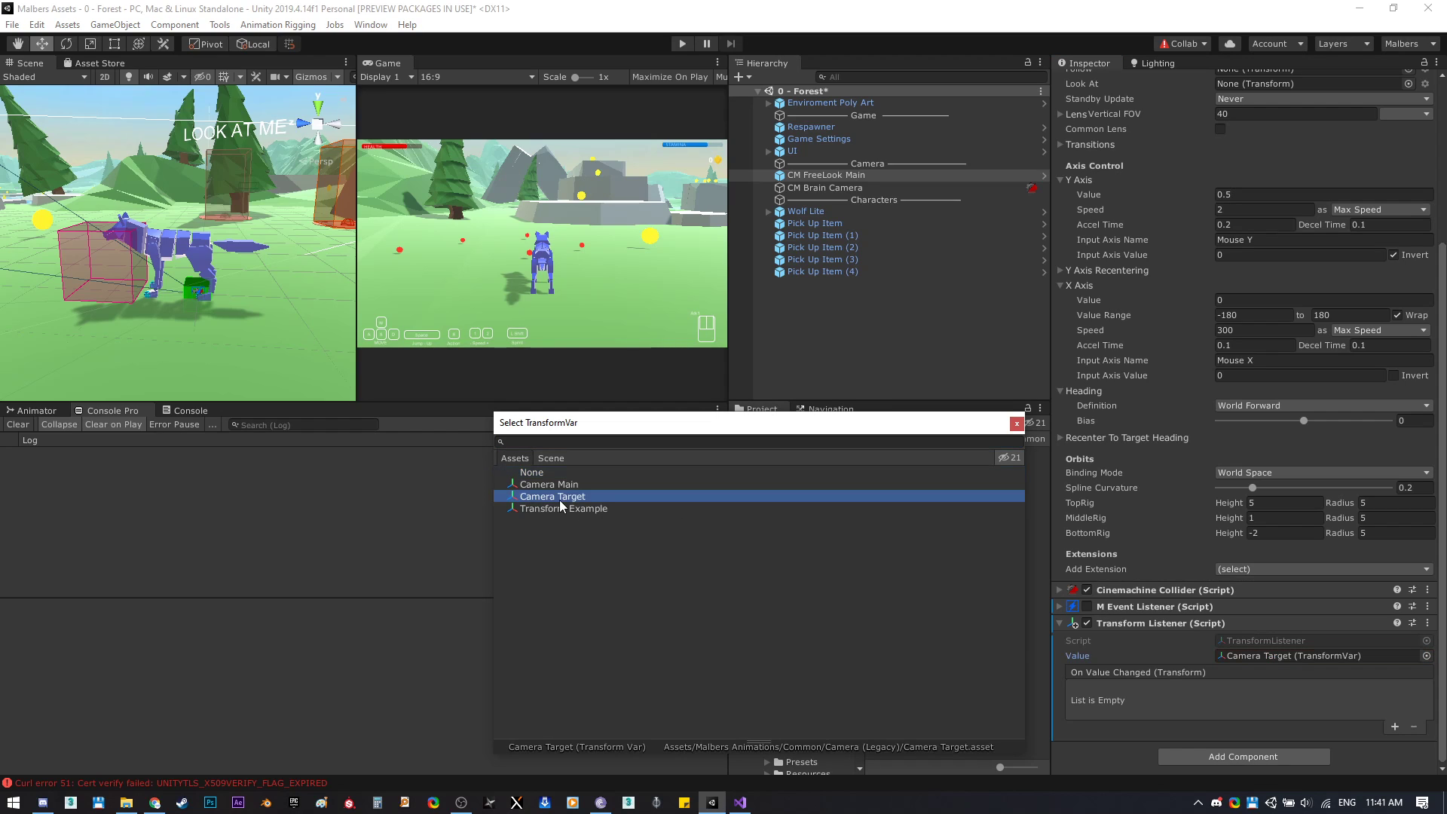
pyautogui.click(1017, 424)
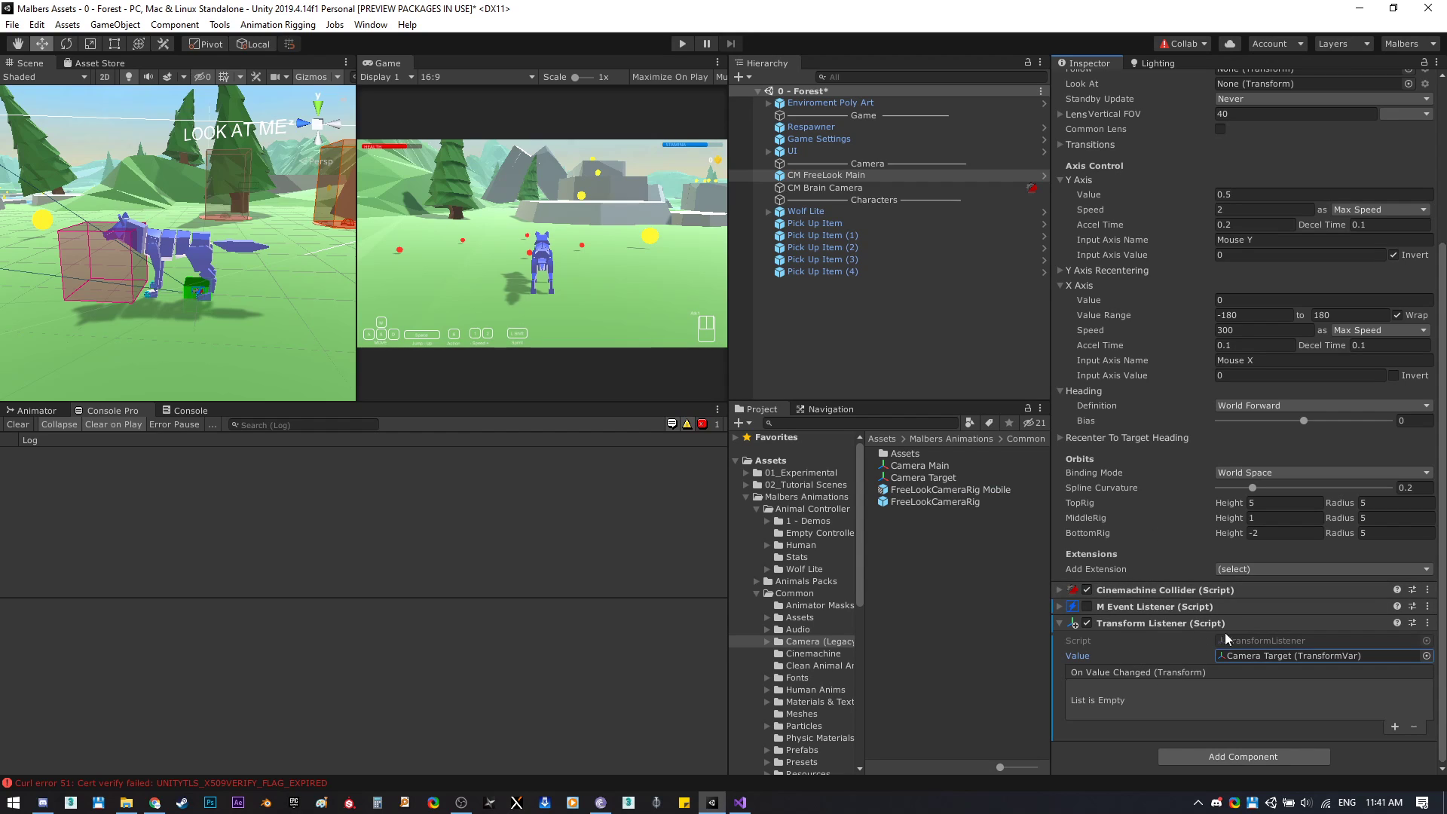
# Add an On Value Changed entry on CM FreeLook Main calling CinemachineFreeLook.Follow.
pyautogui.click(1395, 726)
pyautogui.moveTo(1147, 591); pyautogui.dragTo(1134, 712)
pyautogui.click(1204, 692)
pyautogui.moveTo(1252, 659)
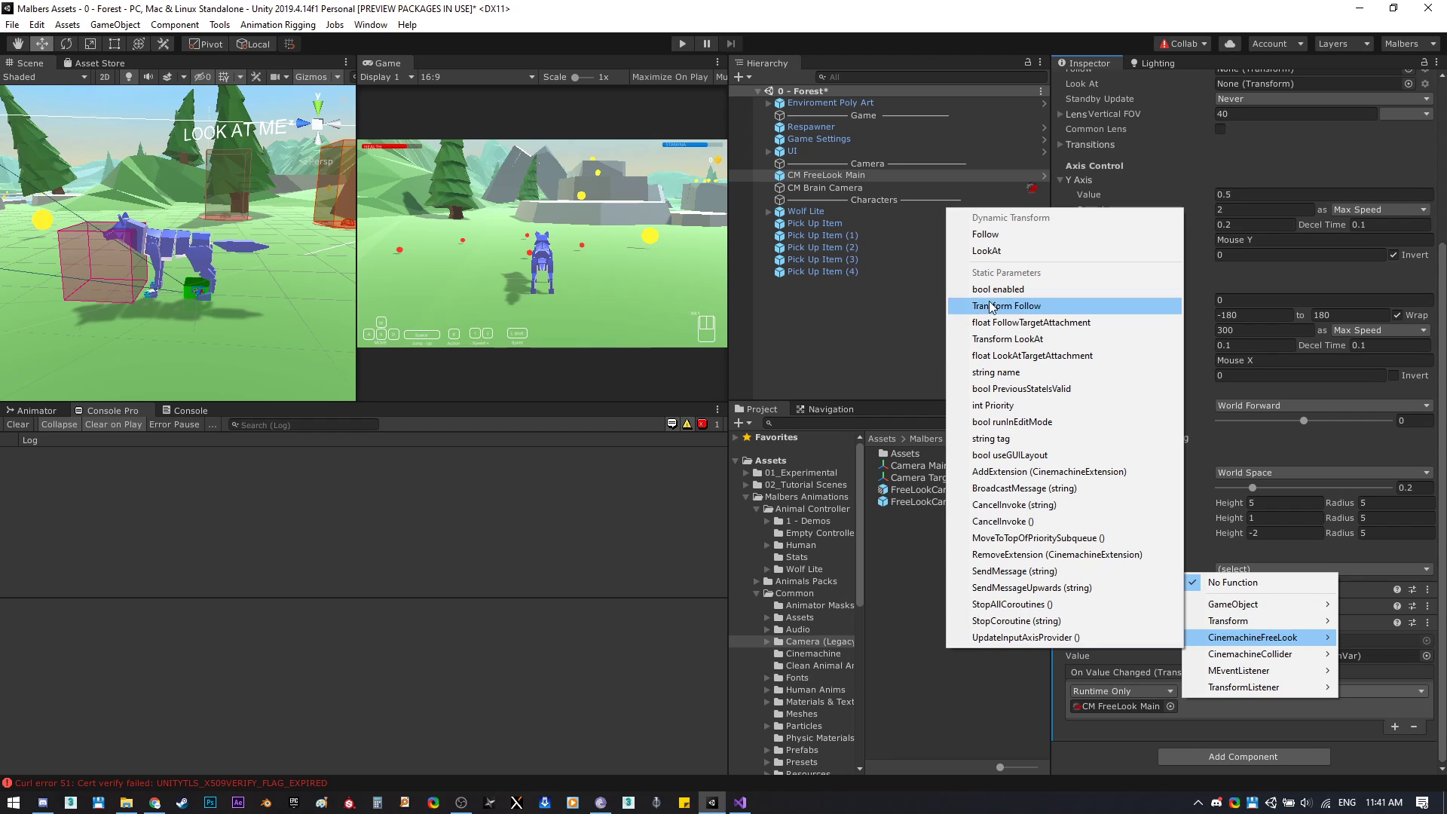
pyautogui.click(991, 234)
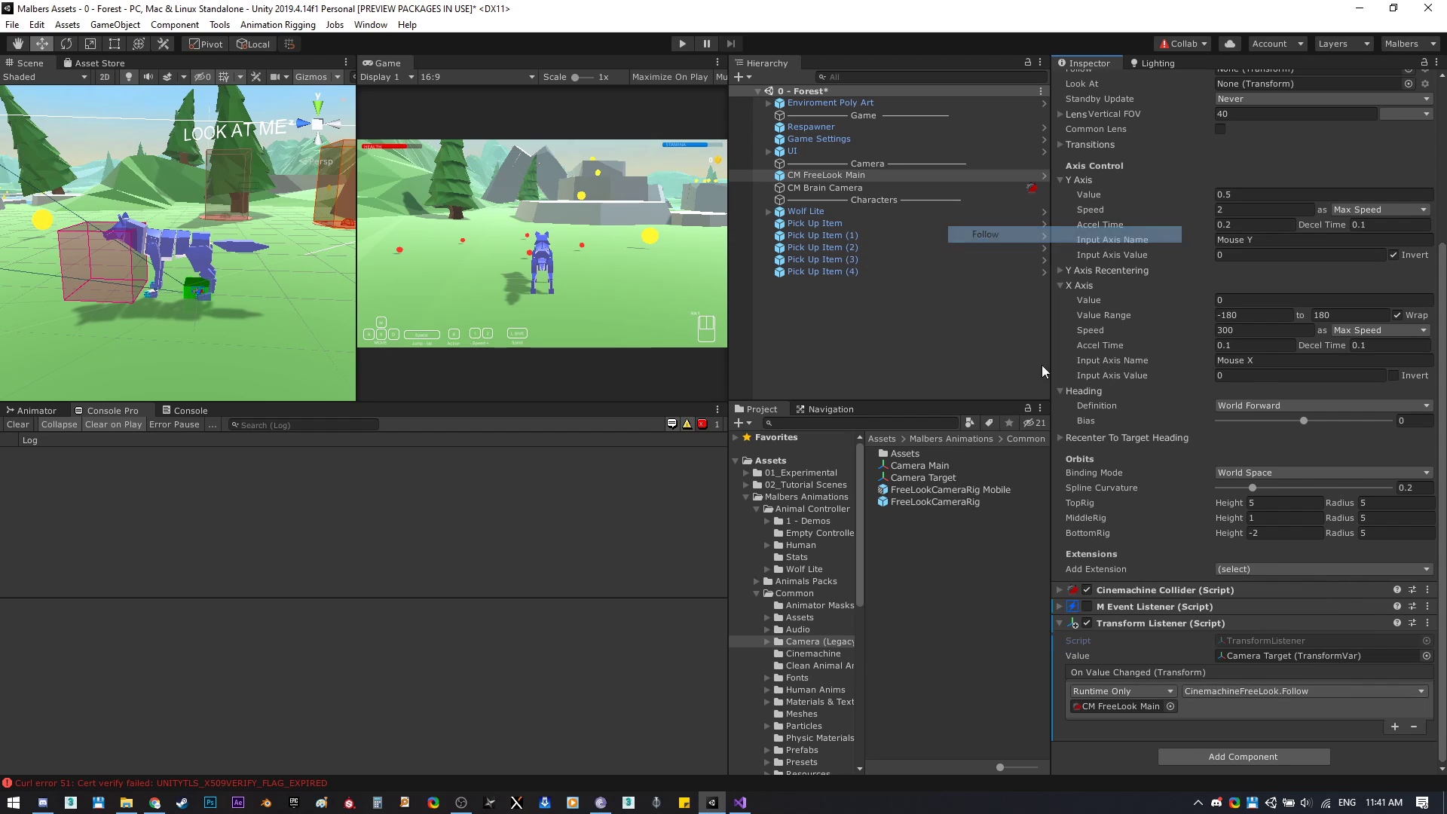
# Add a second entry calling CinemachineFreeLook.LookAt, then play-test the camera.
pyautogui.click(1395, 726)
pyautogui.moveTo(1147, 627); pyautogui.dragTo(1131, 747)
pyautogui.click(1215, 728)
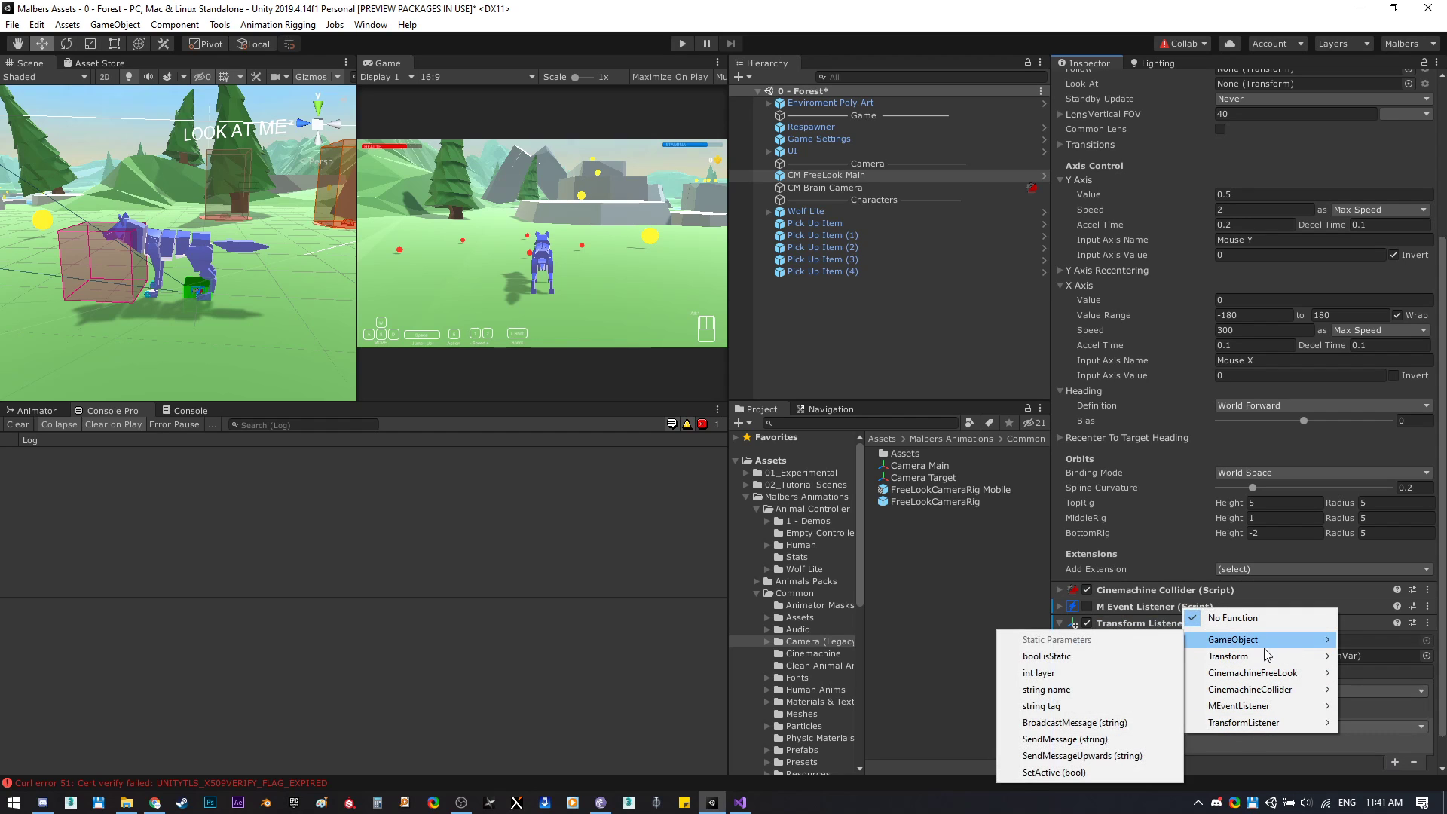
pyautogui.moveTo(1244, 683)
pyautogui.click(987, 287)
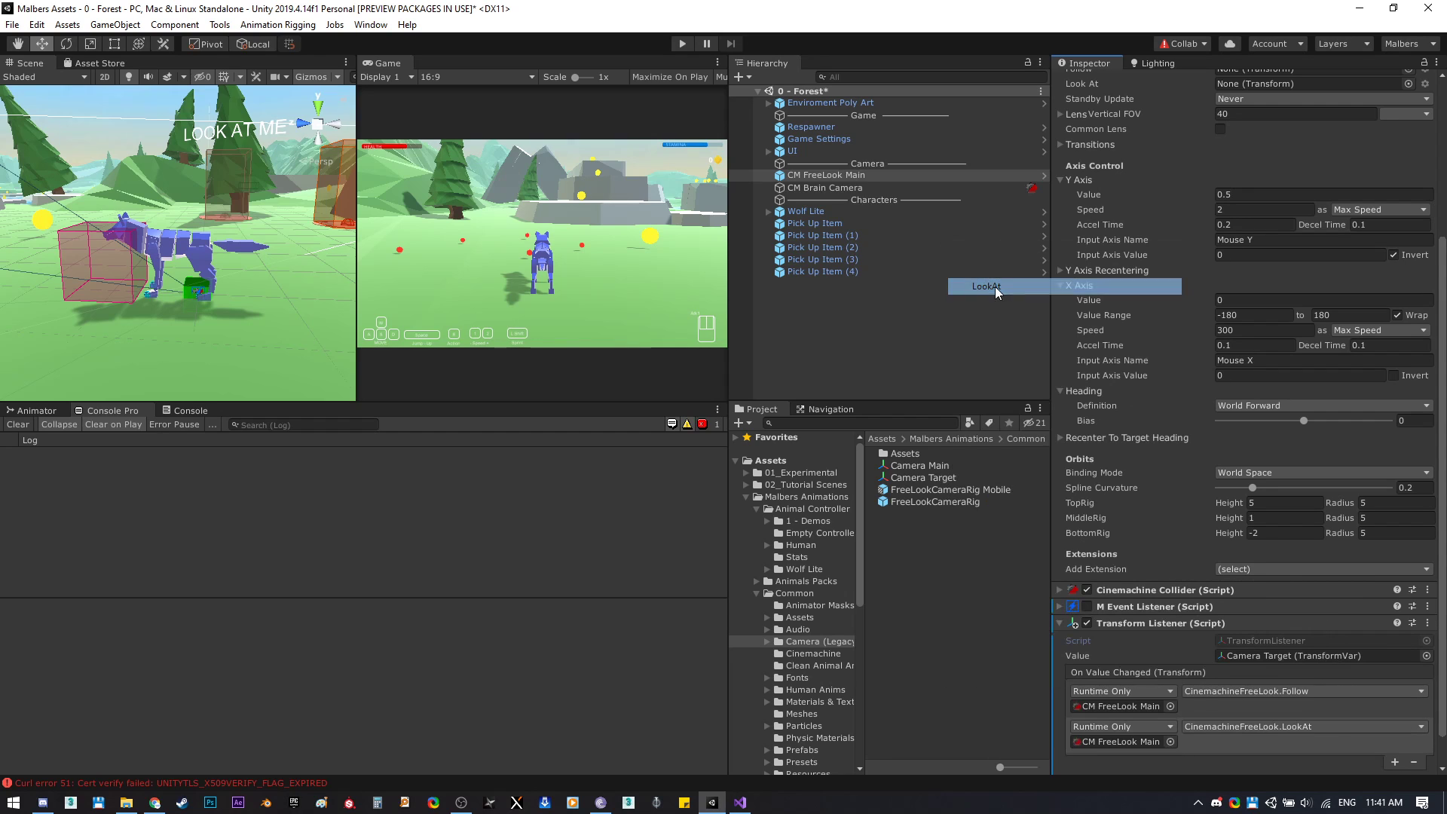
pyautogui.click(682, 43)
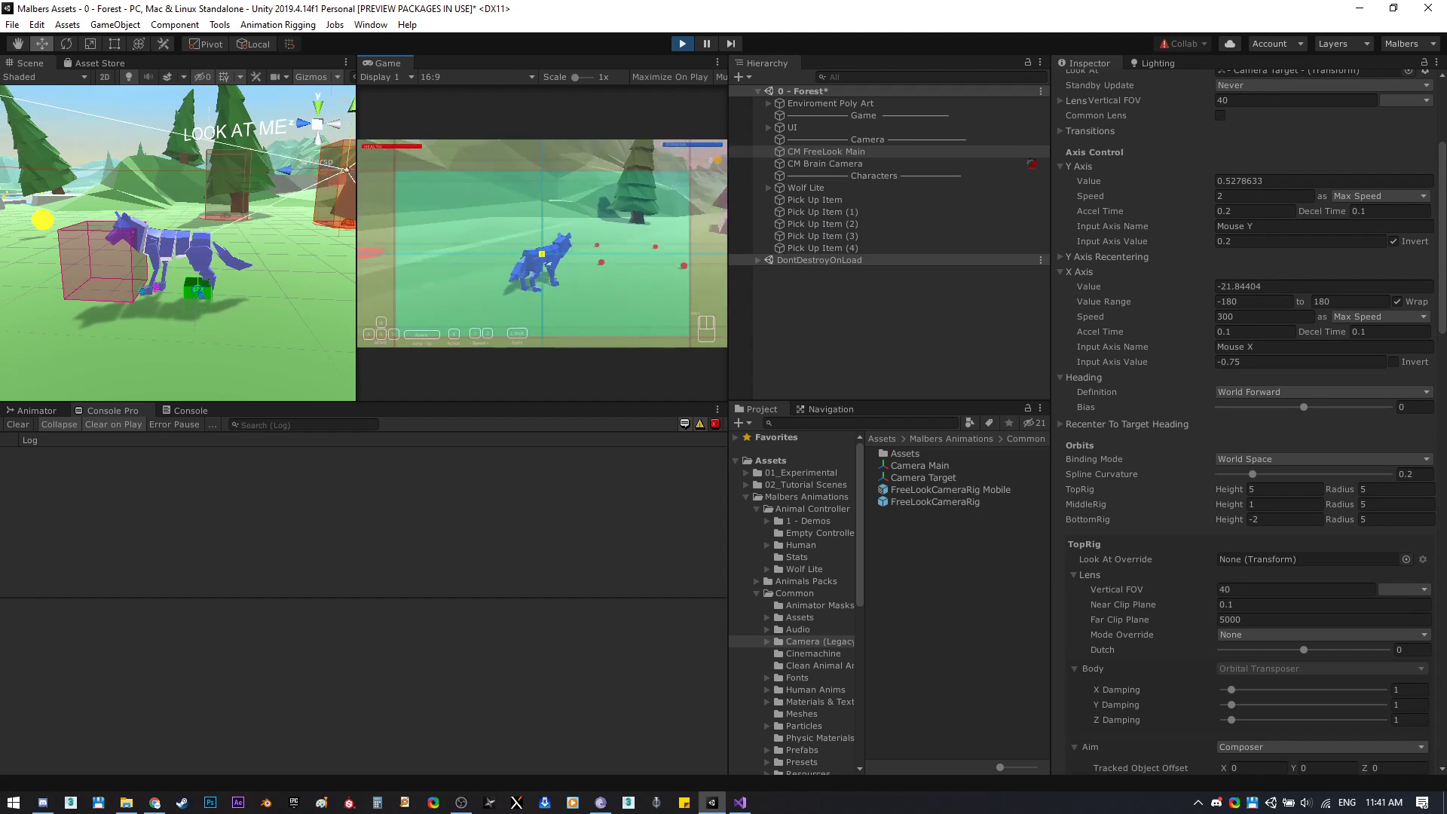
pyautogui.hotkey('ctrl', 'p')
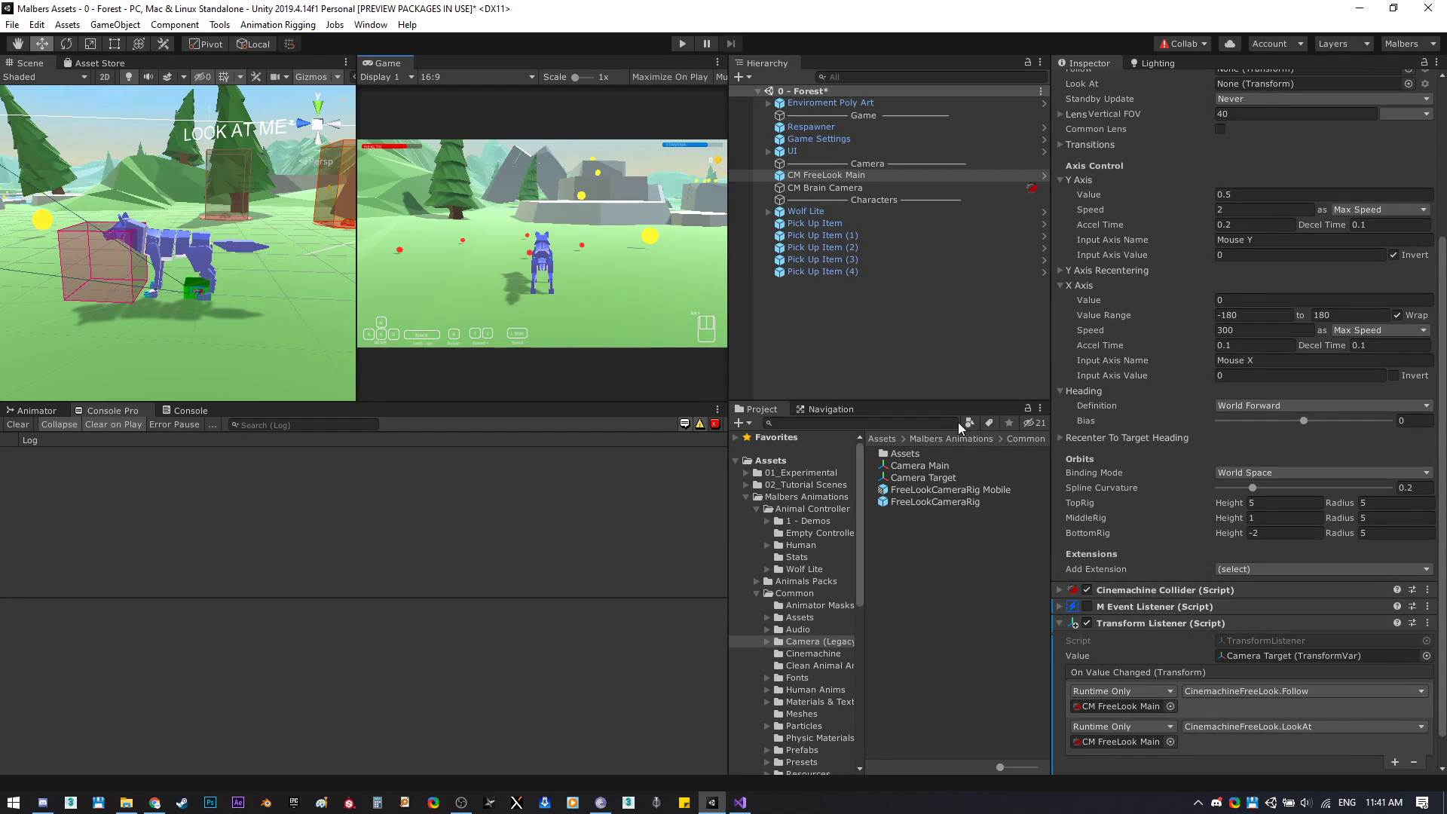
# Duplicate Wolf Lite, move the copy, and disable the duplicate's Transform Hook.
pyautogui.click(838, 213)
pyautogui.keyDown('alt'); pyautogui.moveTo(224, 270); pyautogui.dragTo(192, 252); pyautogui.keyUp('alt')
pyautogui.hotkey('ctrl', 'd')
pyautogui.press('w')
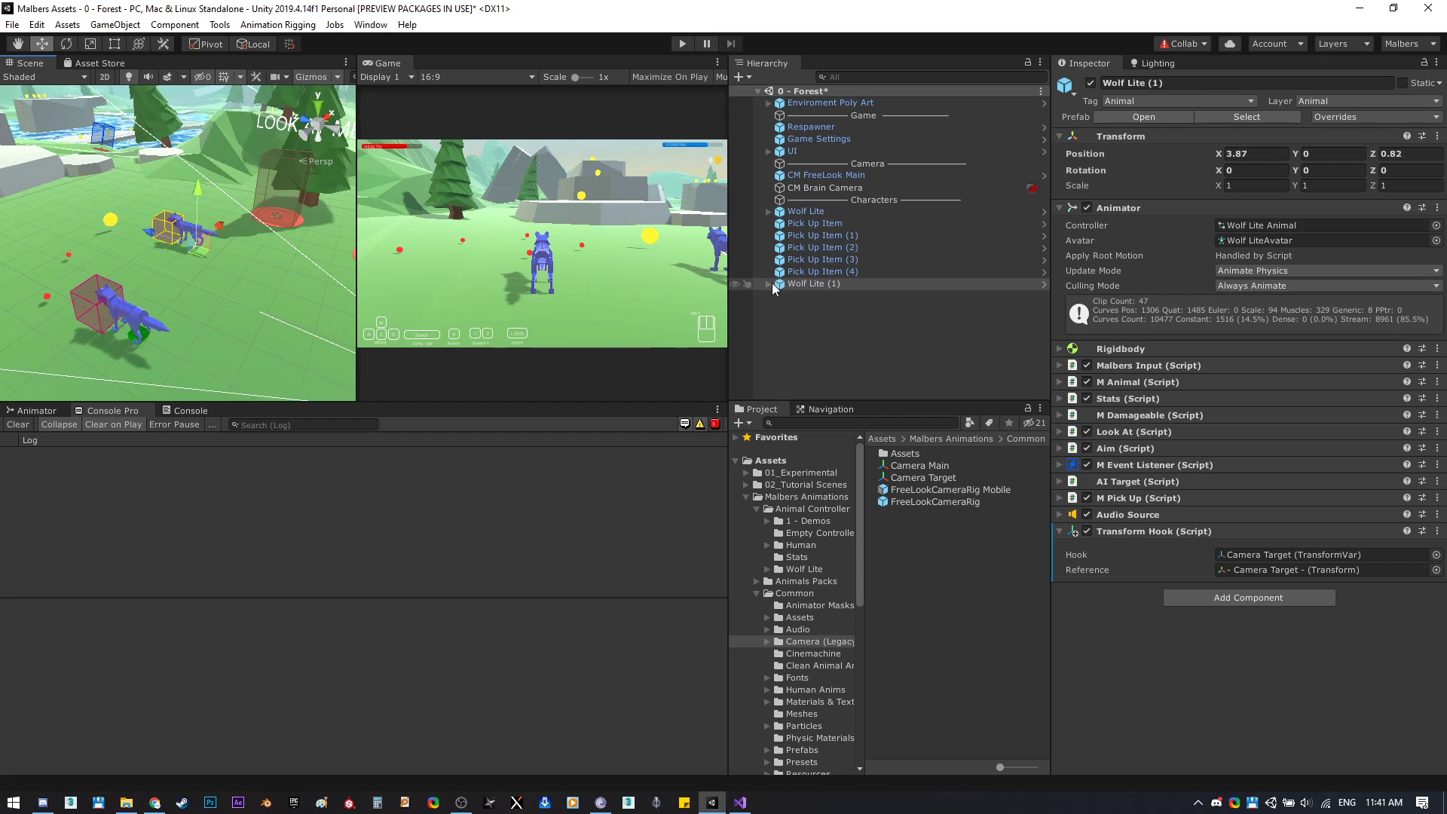
pyautogui.click(1087, 531)
# In Play mode, enable Wolf Lite (1)'s Transform Hook so the camera switches to it.
pyautogui.click(681, 45)
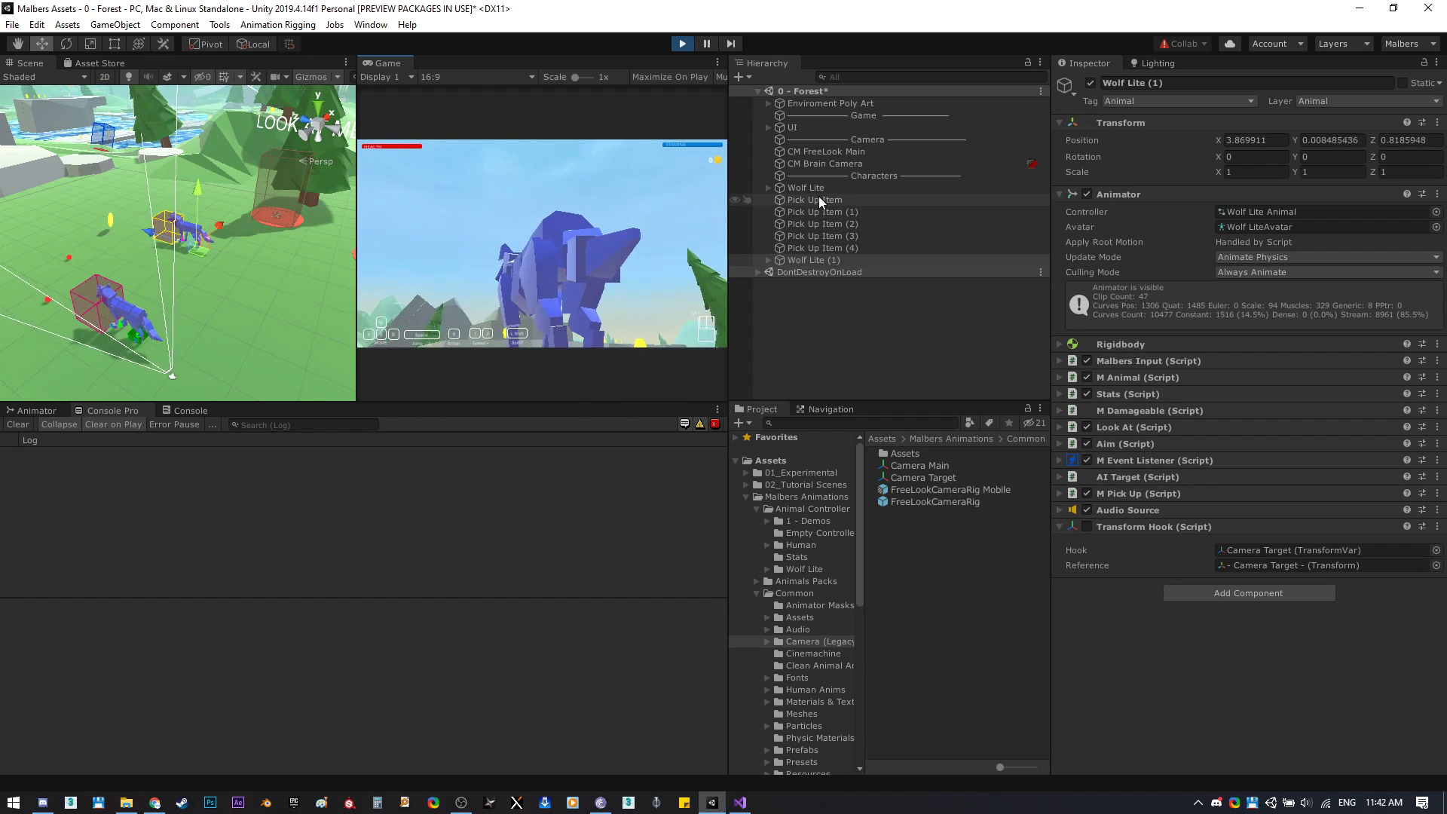
pyautogui.click(823, 152)
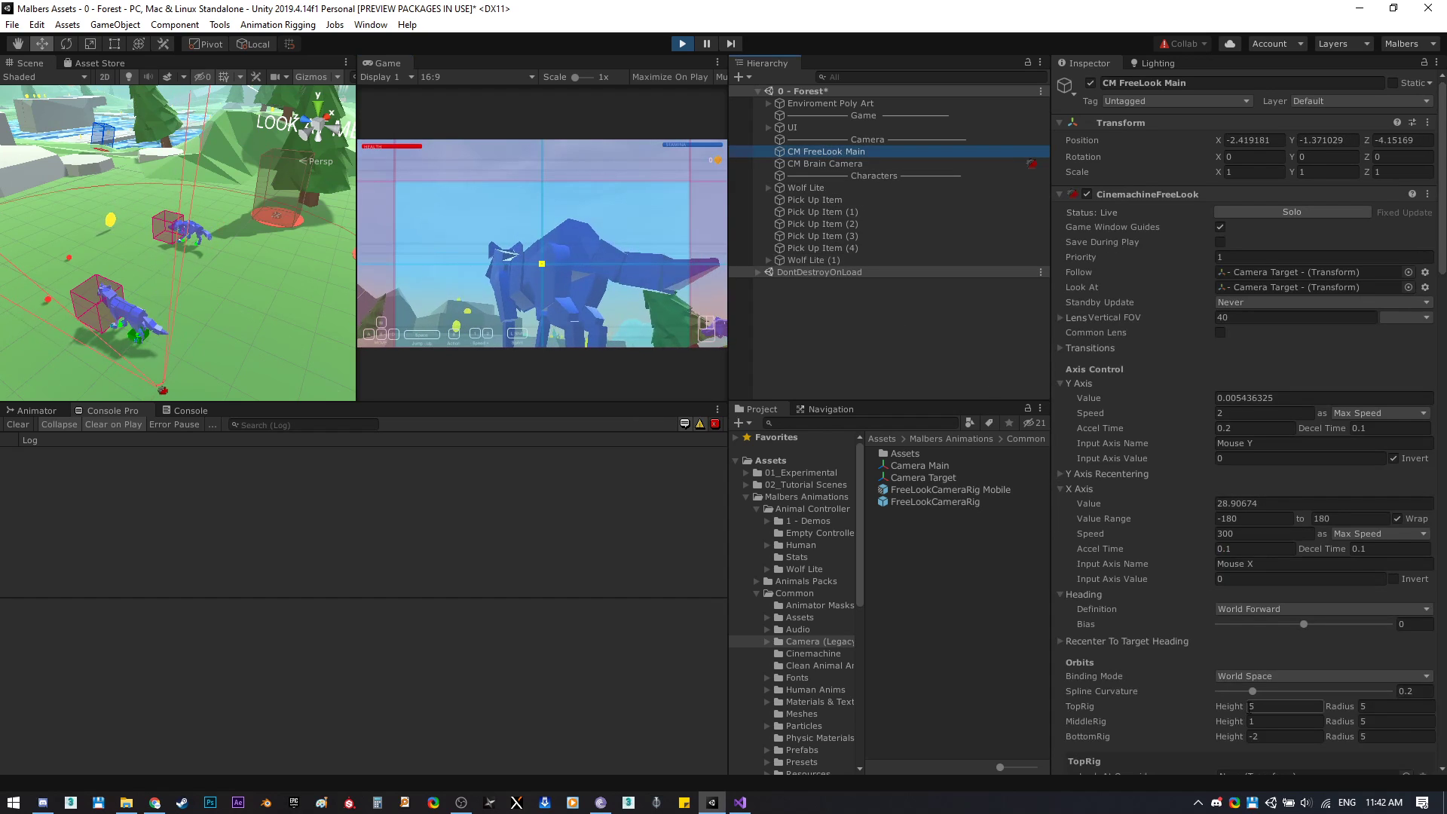
pyautogui.scroll(-15, 1215, 712)
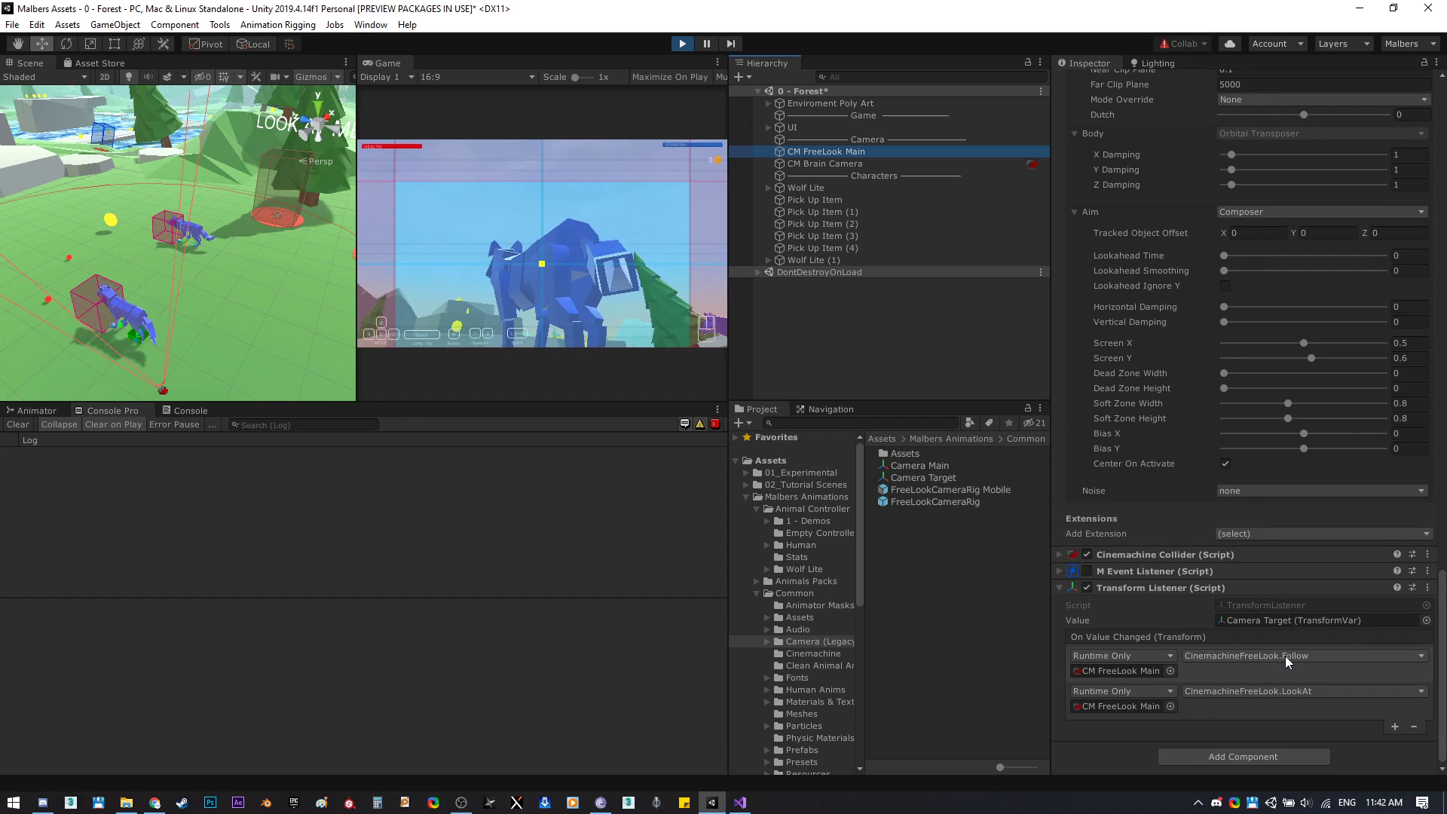
pyautogui.click(818, 261)
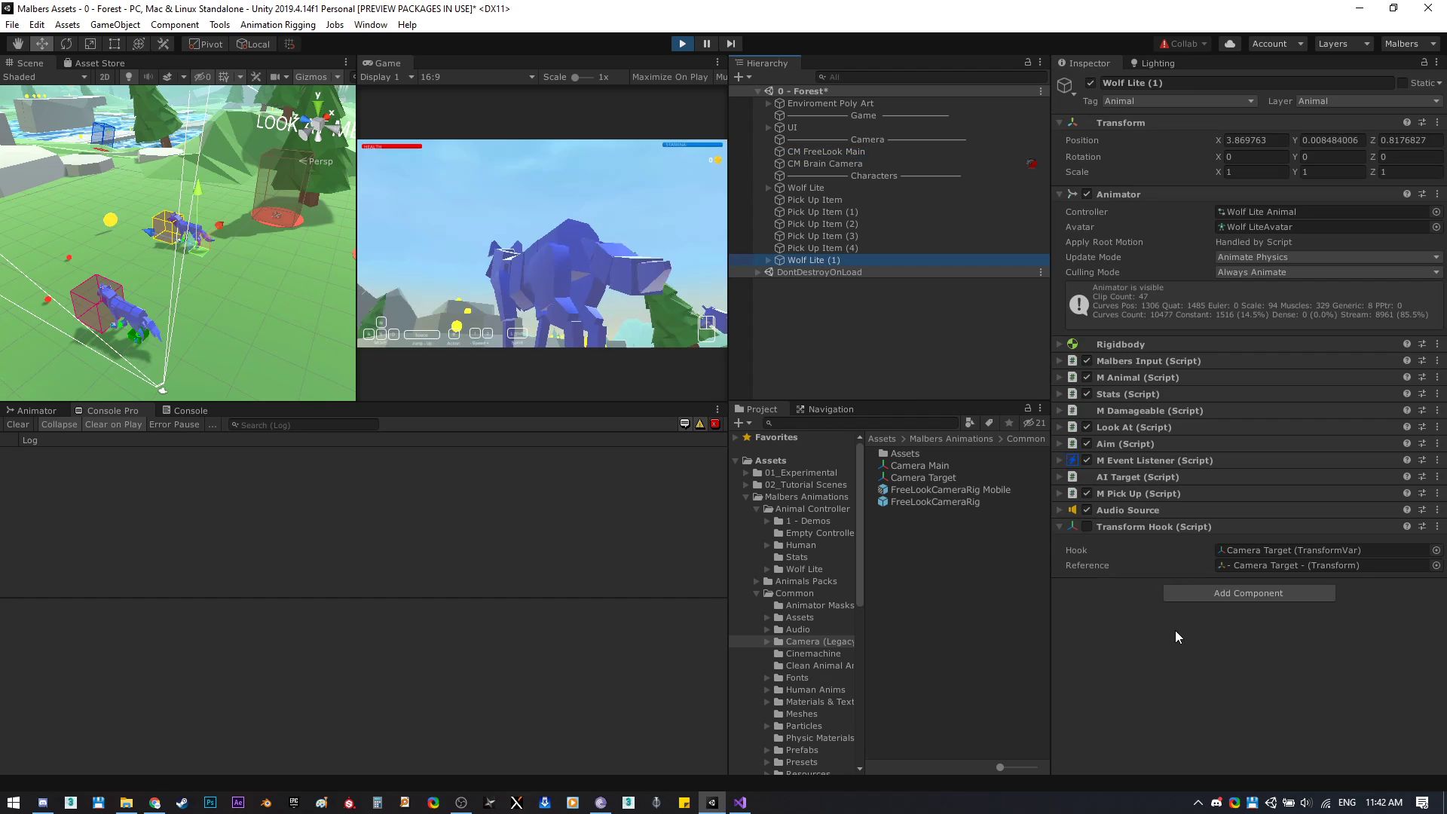
pyautogui.click(1087, 528)
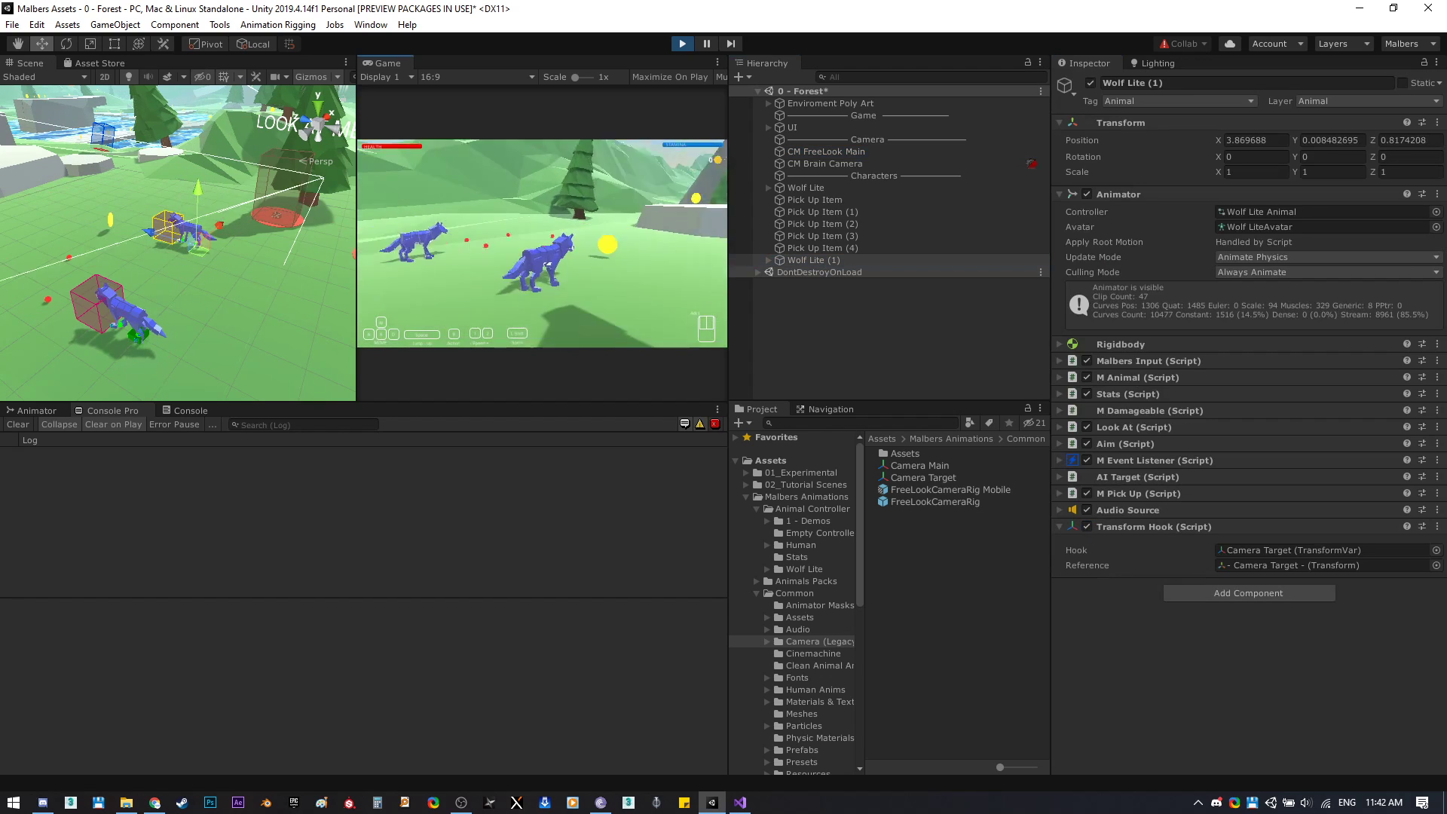